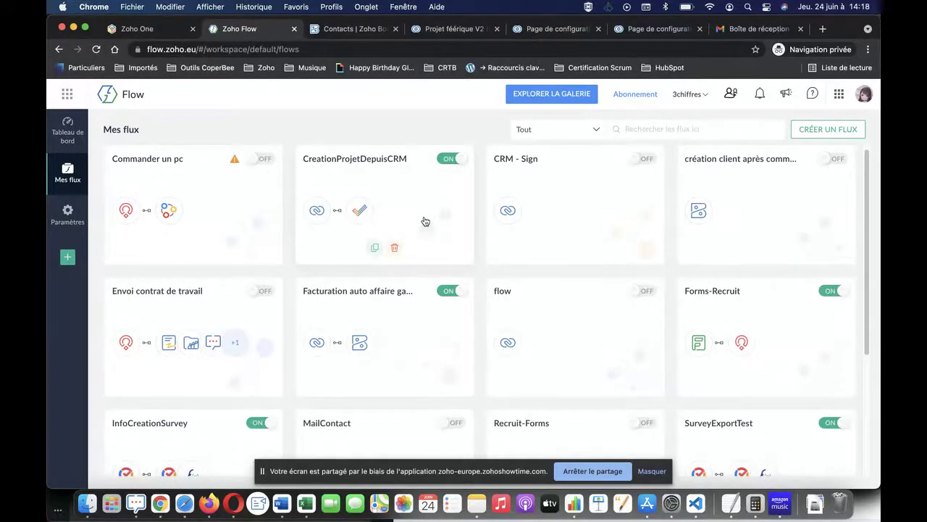
Create a new flow named "Facturation automatique".
left_click(842, 131)
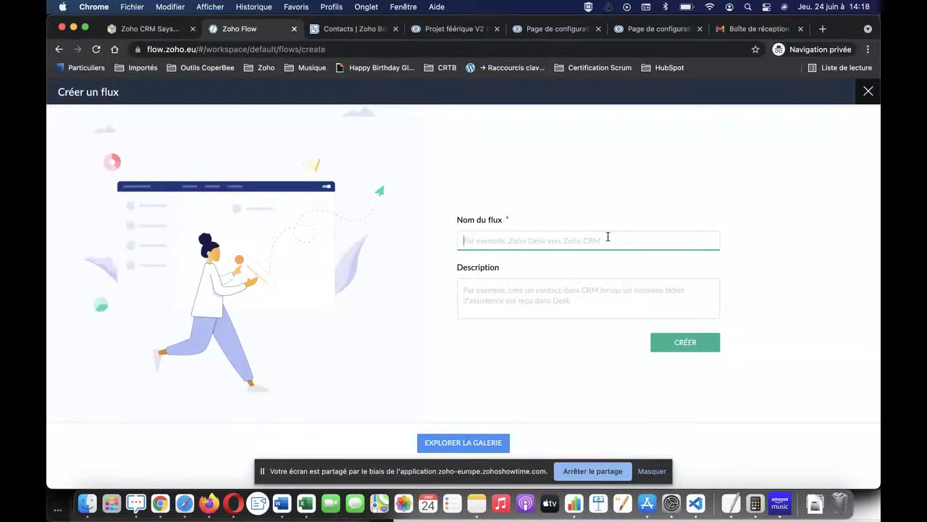
type("Facturation")
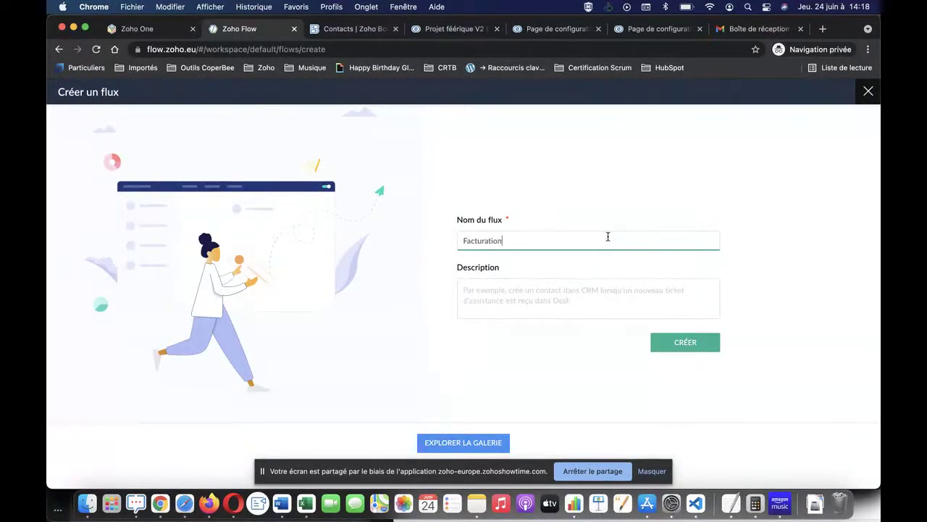
type(" automatioque")
left_click(707, 344)
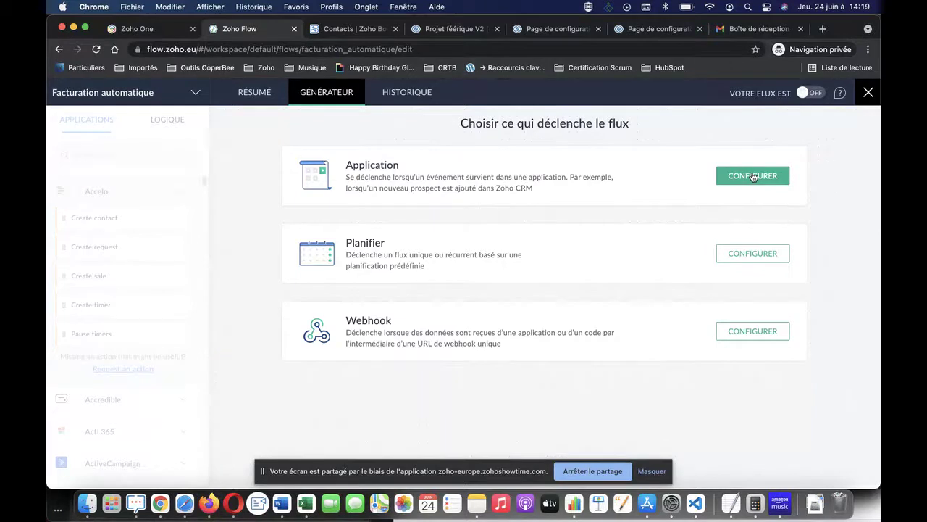
Configure an application trigger for the flow and choose Zoho CRM as its application.
left_click(753, 176)
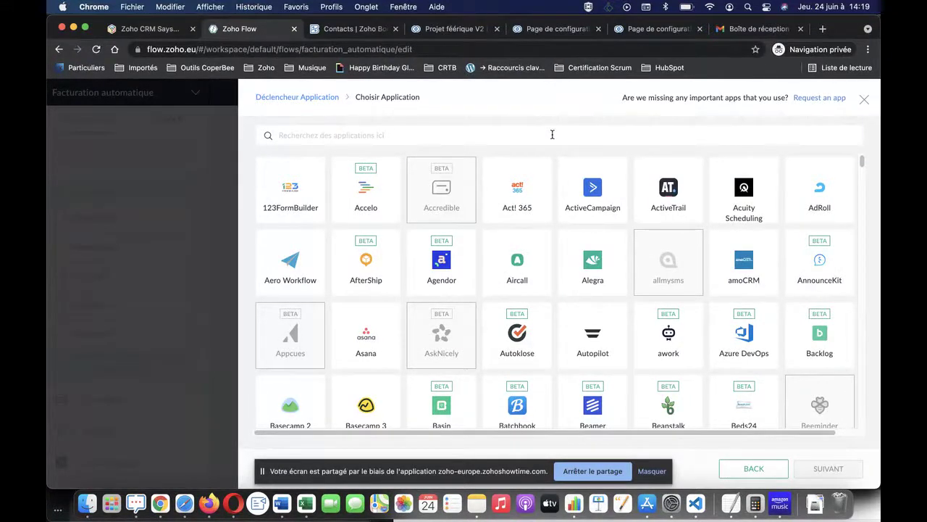
left_click(553, 134)
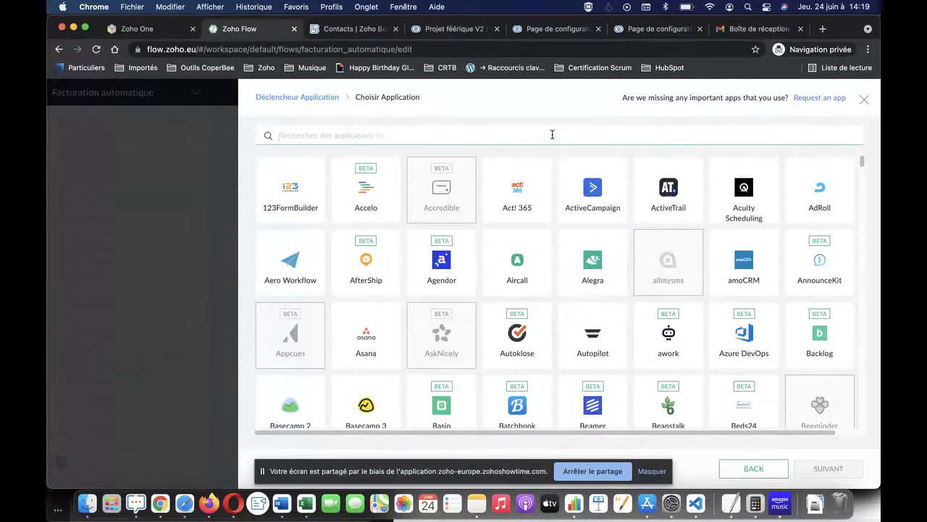
type("zoho ")
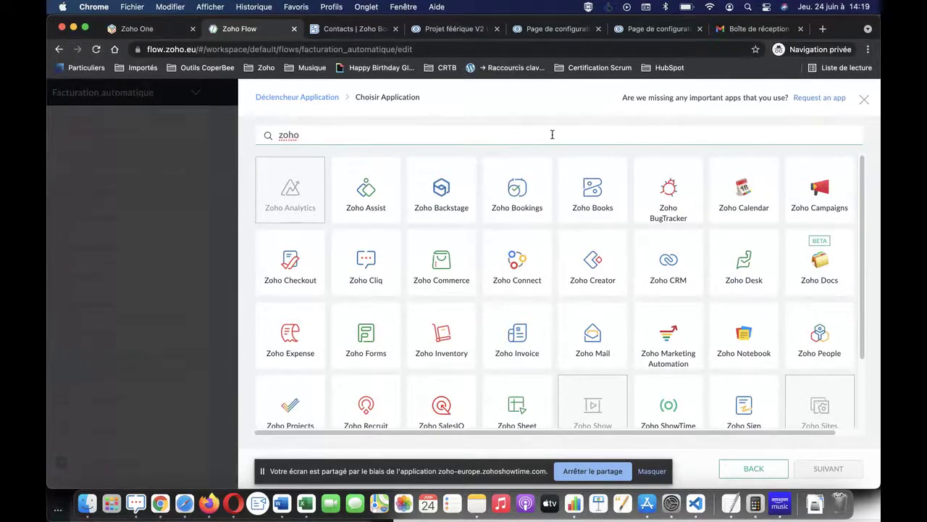
type("crm")
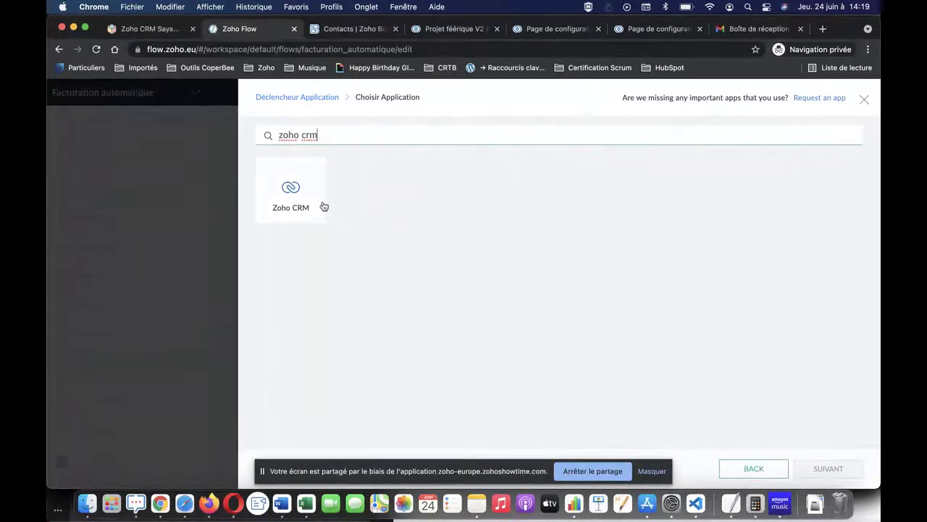
left_click(293, 196)
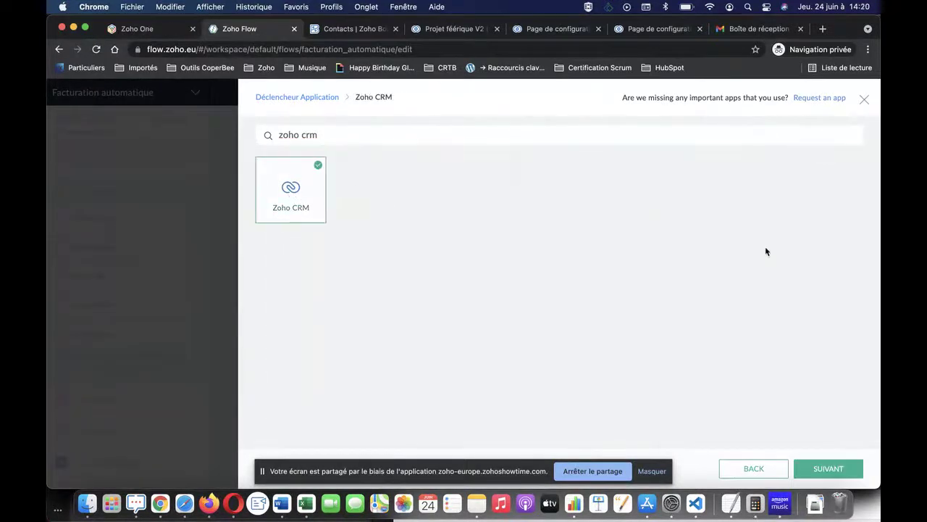
left_click(828, 468)
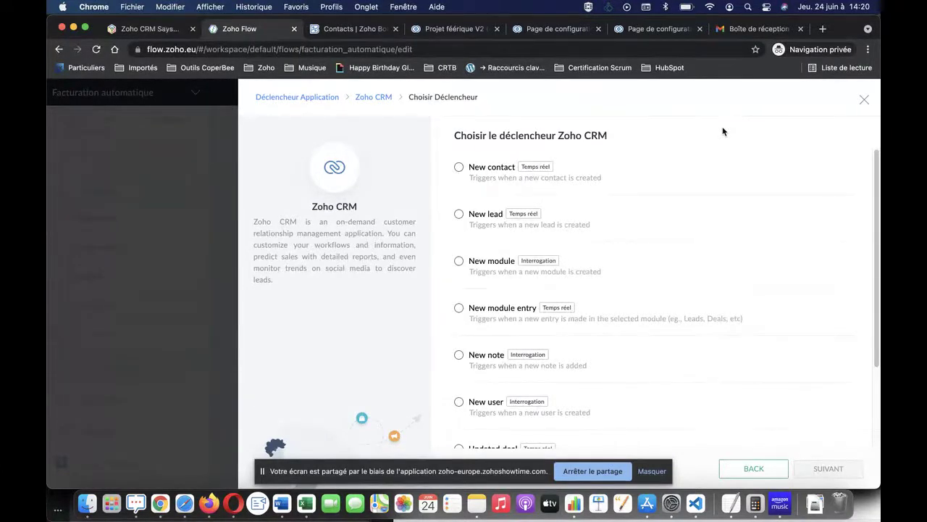
Choose the Updated deal trigger and accept its configuration with the Zoho CRM 3 chiffres connection and the variable name trigger.
scroll(701, 305, "down", 3)
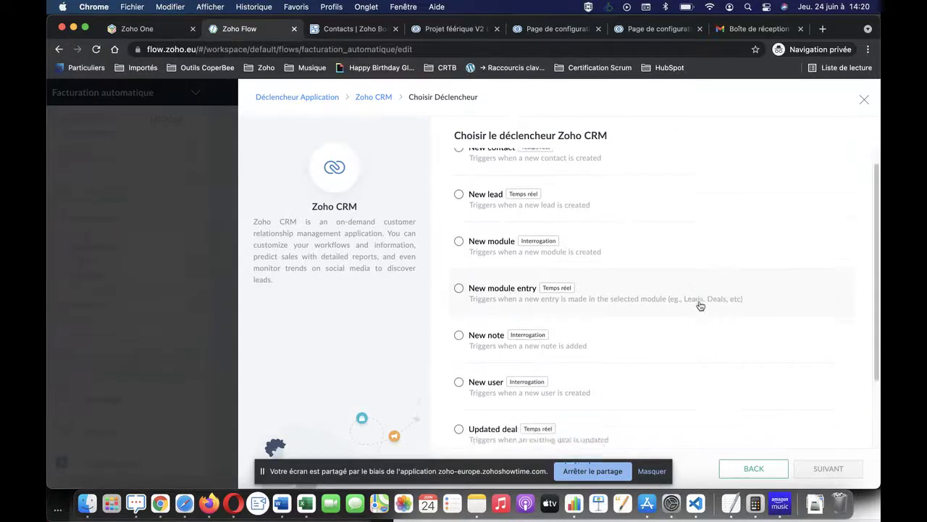
scroll(701, 306, "down", 1)
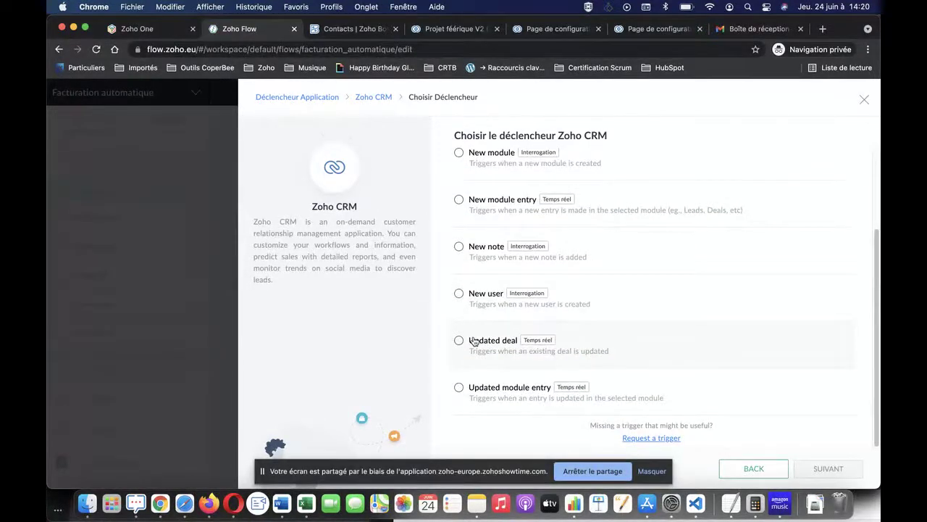
left_click(470, 341)
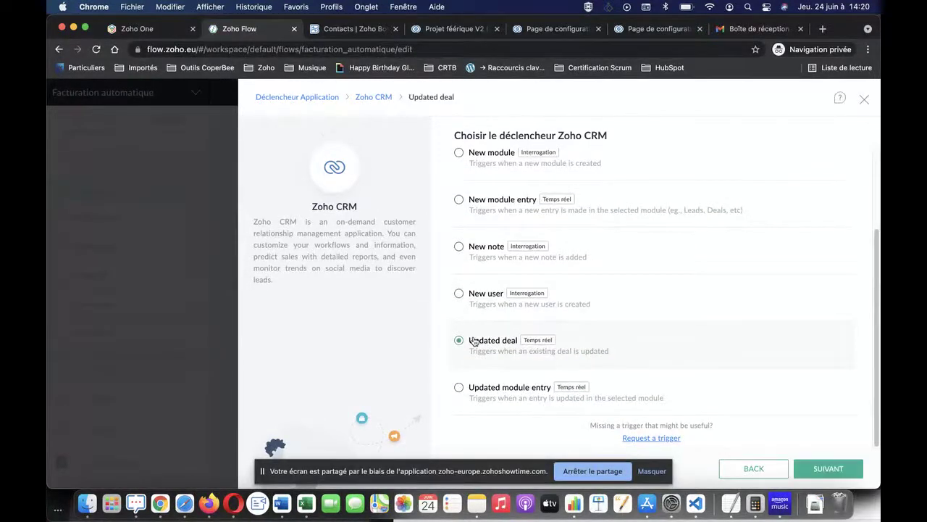
left_click(830, 468)
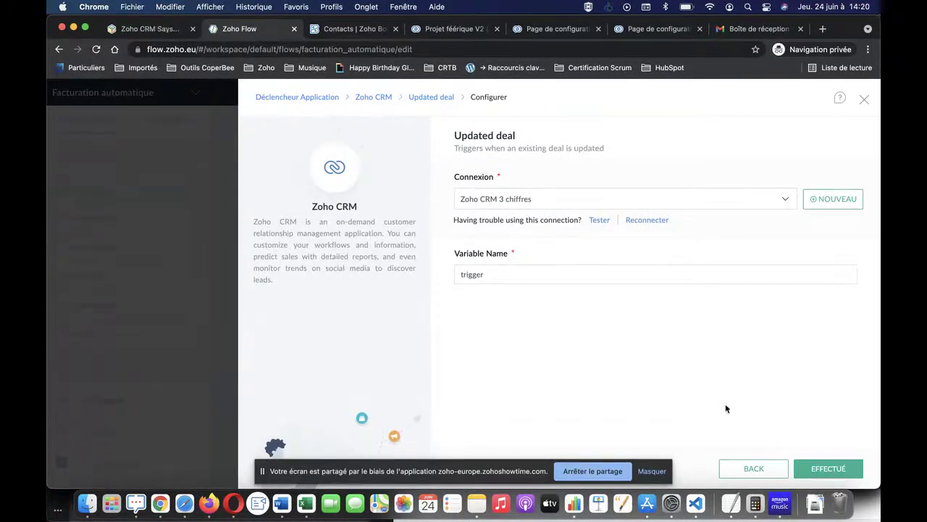
left_click(832, 468)
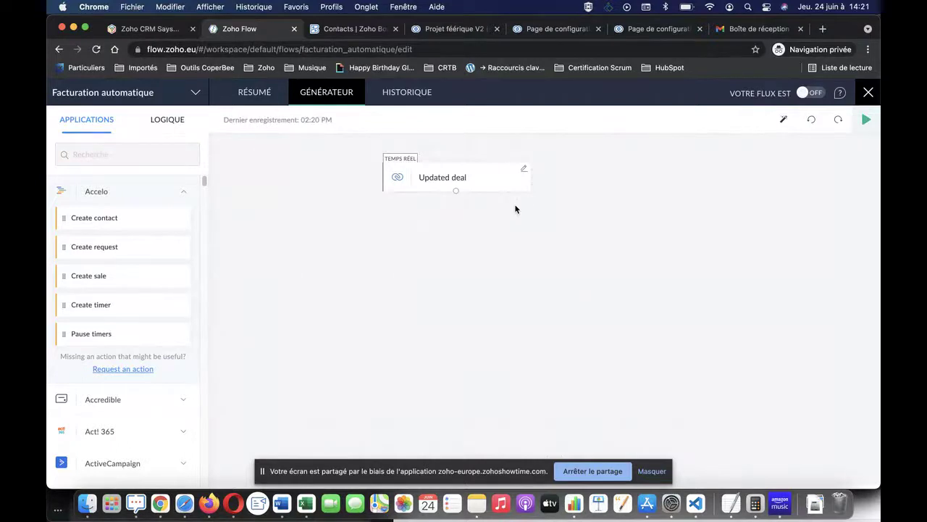
Add a Décision block below the Updated deal trigger with the condition Statut equals "Gagnés fermés".
left_click(167, 121)
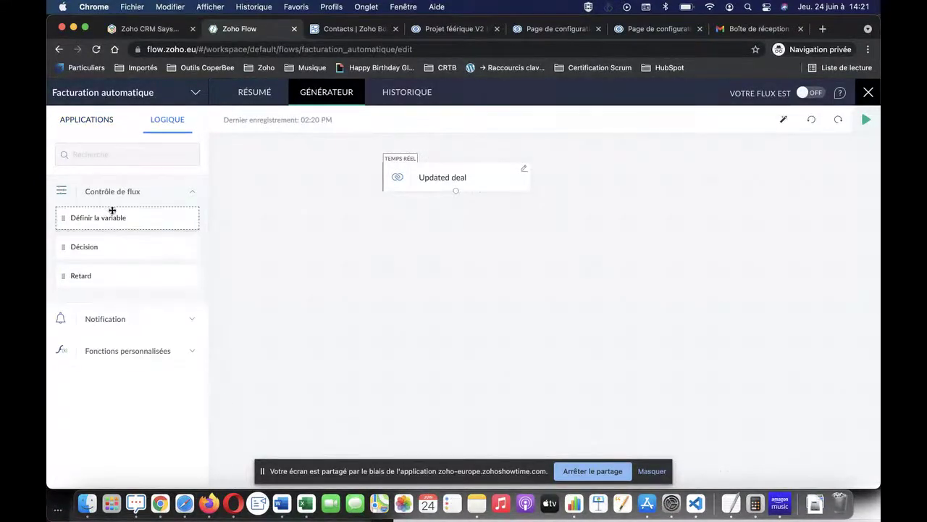
left_click_drag(101, 245, 444, 240)
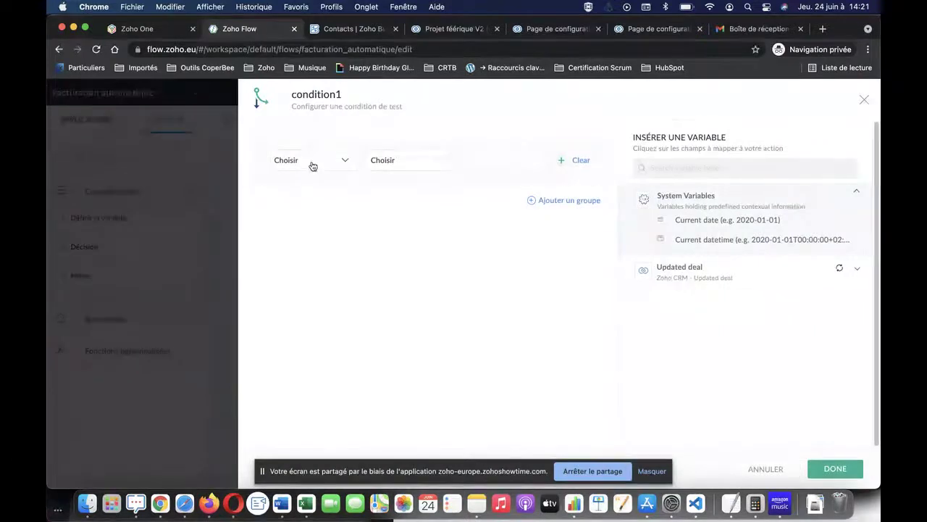
left_click(312, 166)
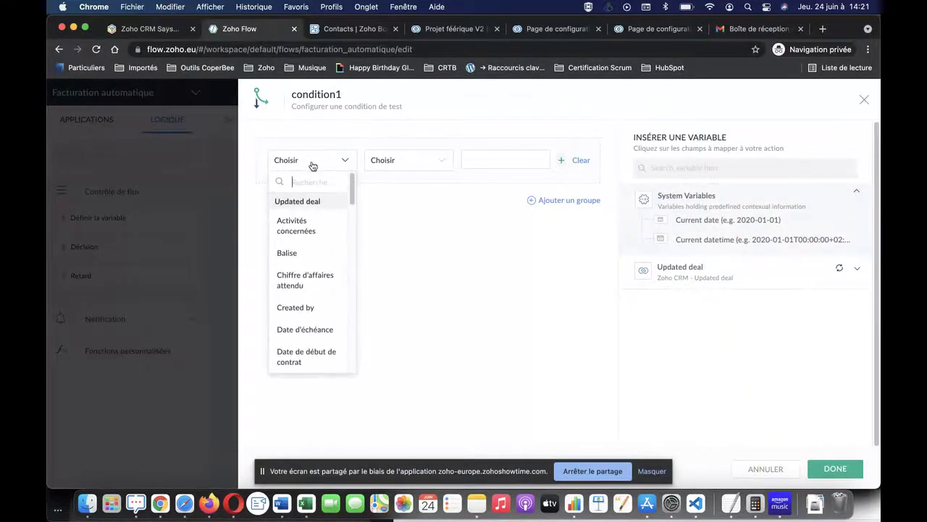
type("stat")
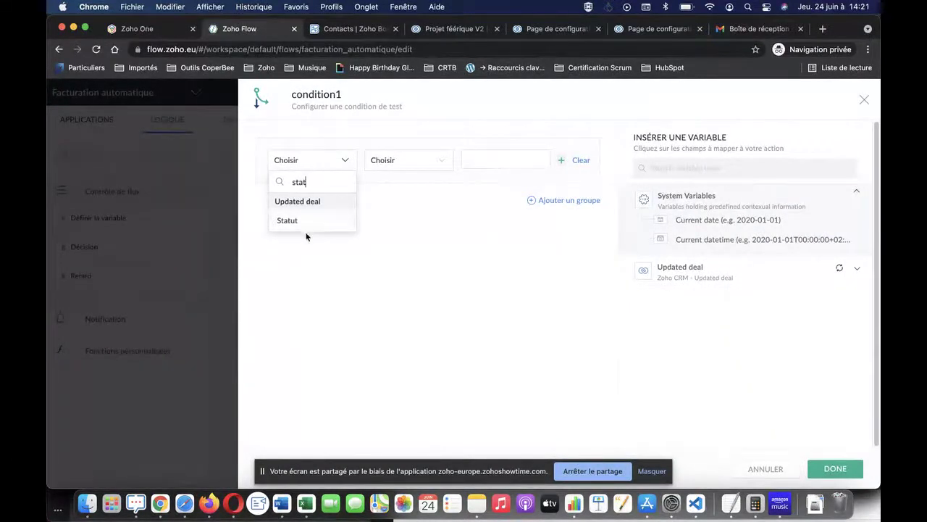
left_click(306, 225)
left_click(420, 160)
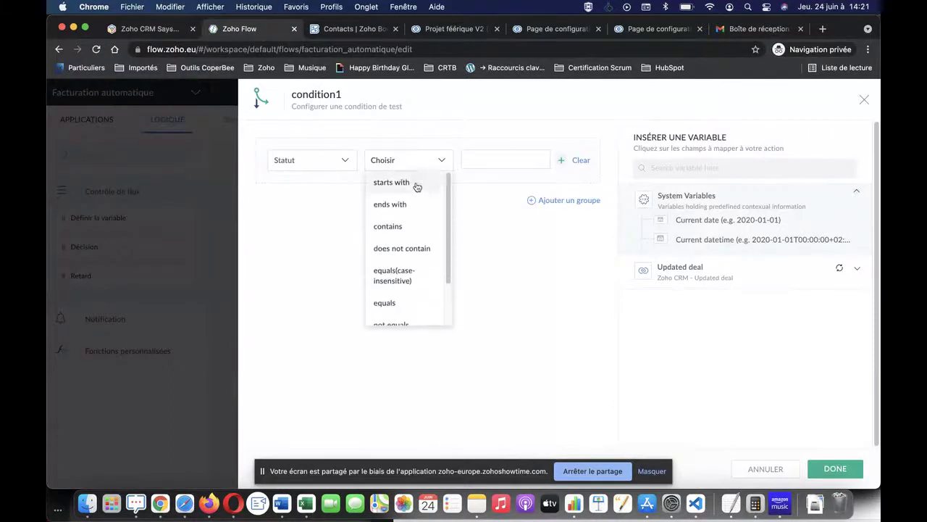
left_click(399, 305)
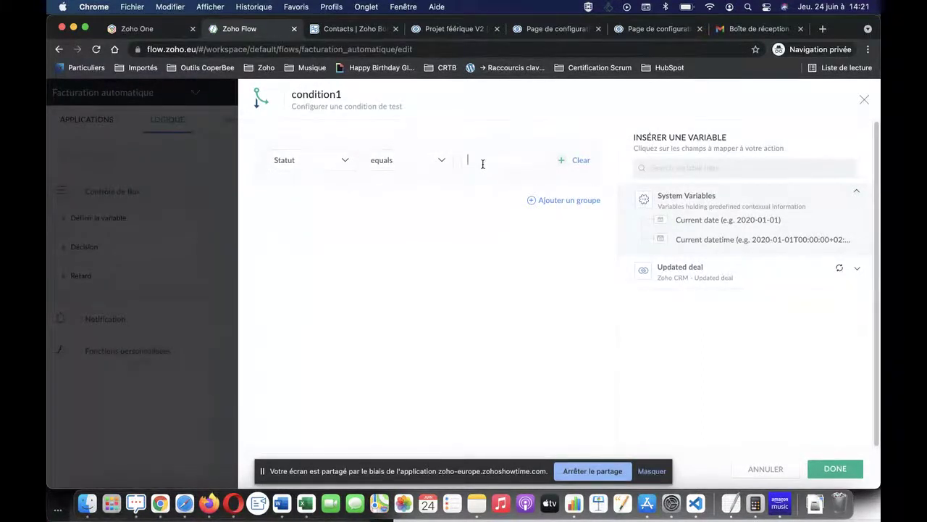
left_click(486, 163)
type("Ga")
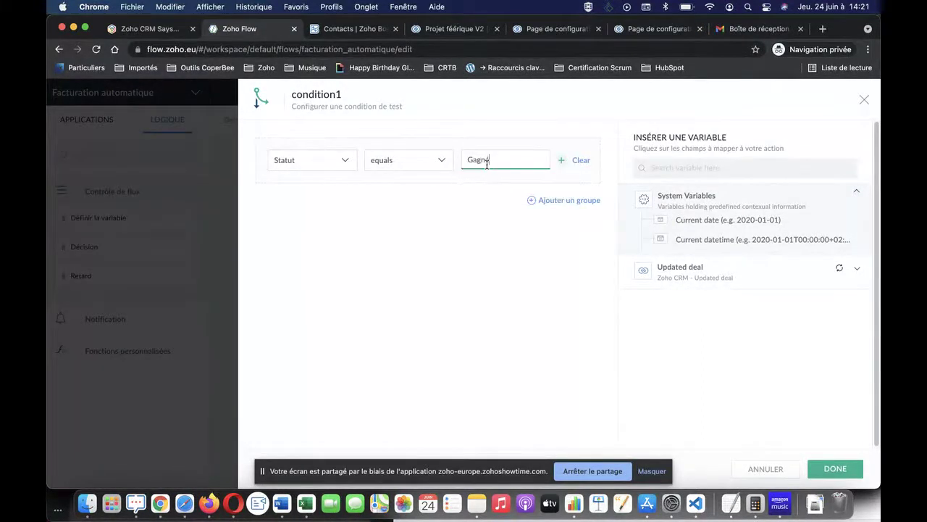
type("gnés fermés")
left_click(834, 469)
Rename condition1 in the Décision block as "Affaire gagnée".
mouse_move(450, 278)
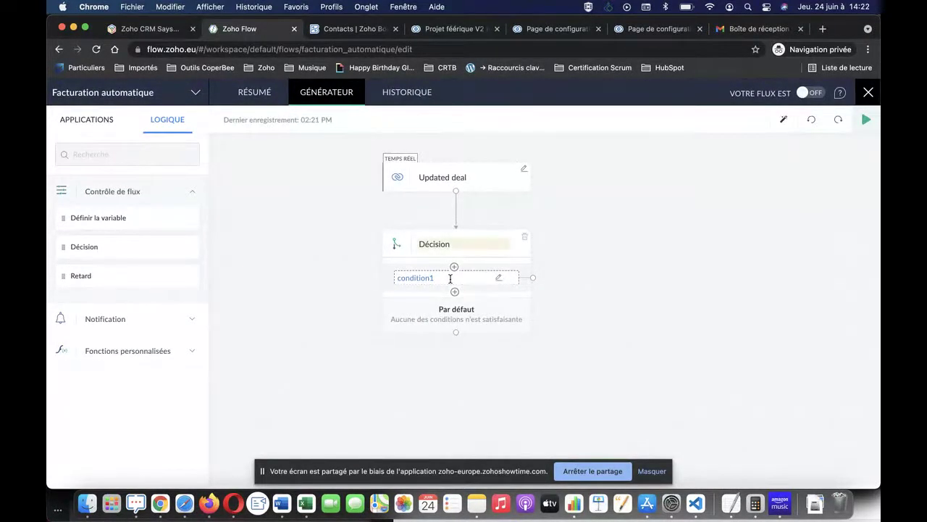
left_click(450, 278)
type("Affaire gagnée")
key("Return")
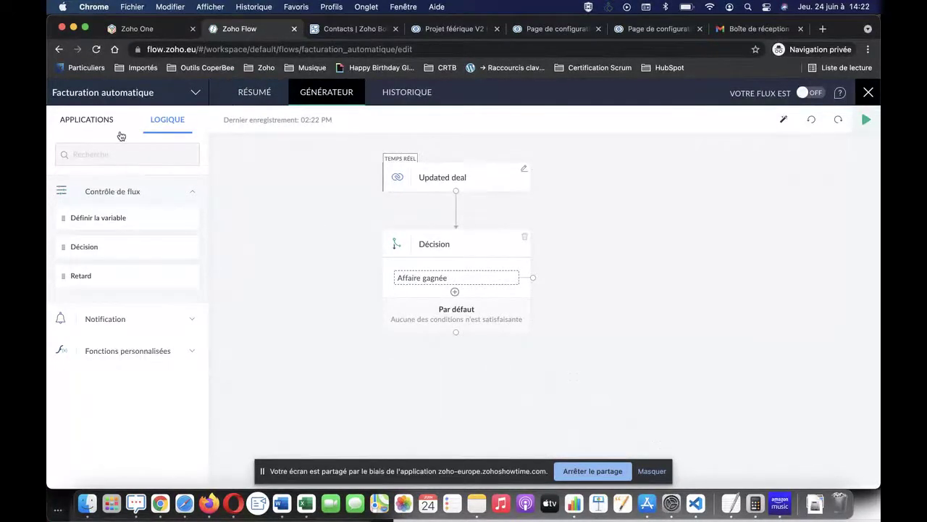
Find the Zoho Books actions and add Fetch customer beside the Affaire gagnée condition.
left_click(95, 127)
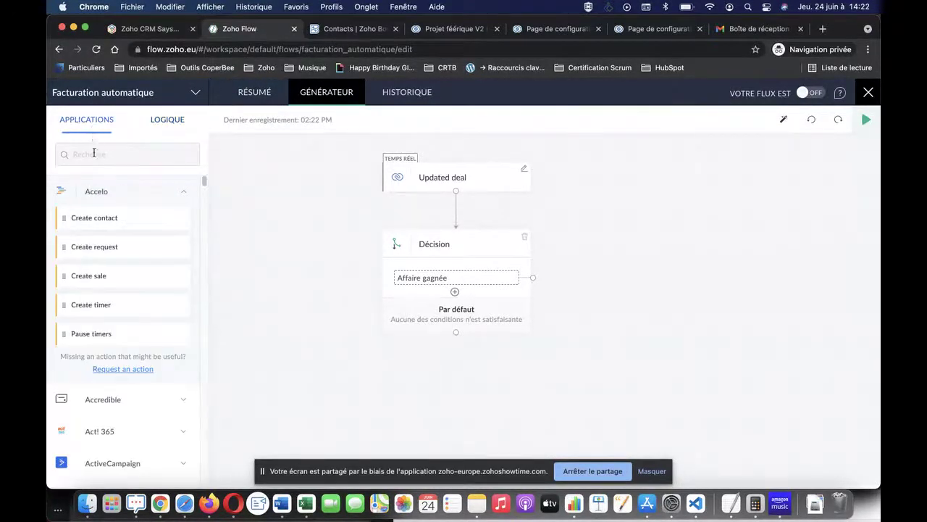
left_click(123, 152)
type("zoho ")
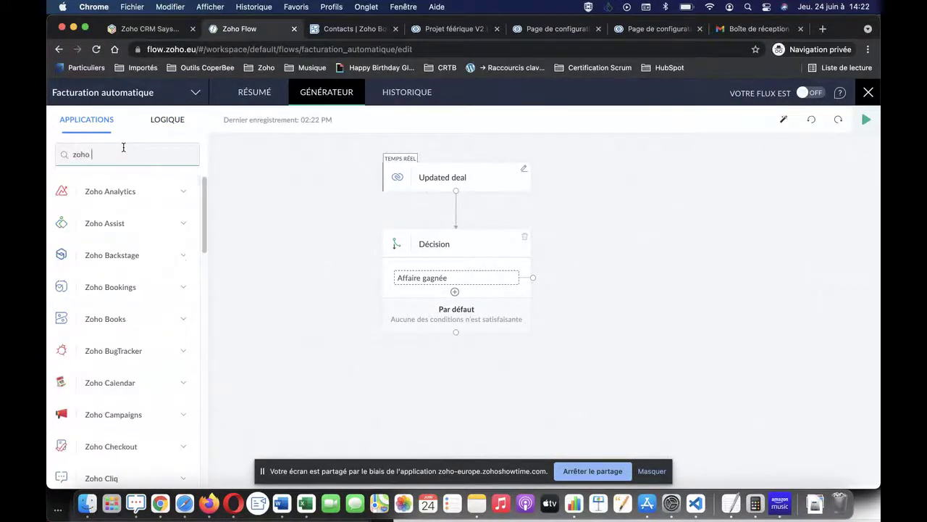
type("books")
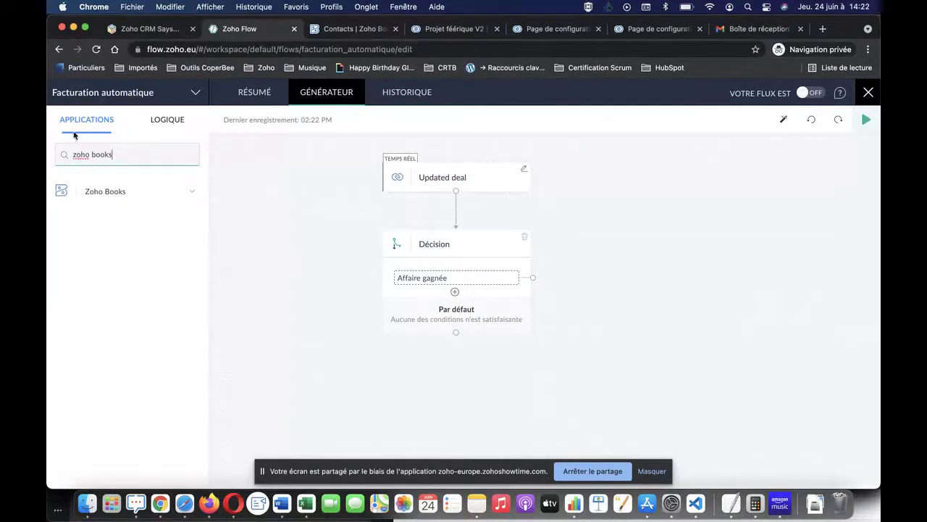
left_click(114, 196)
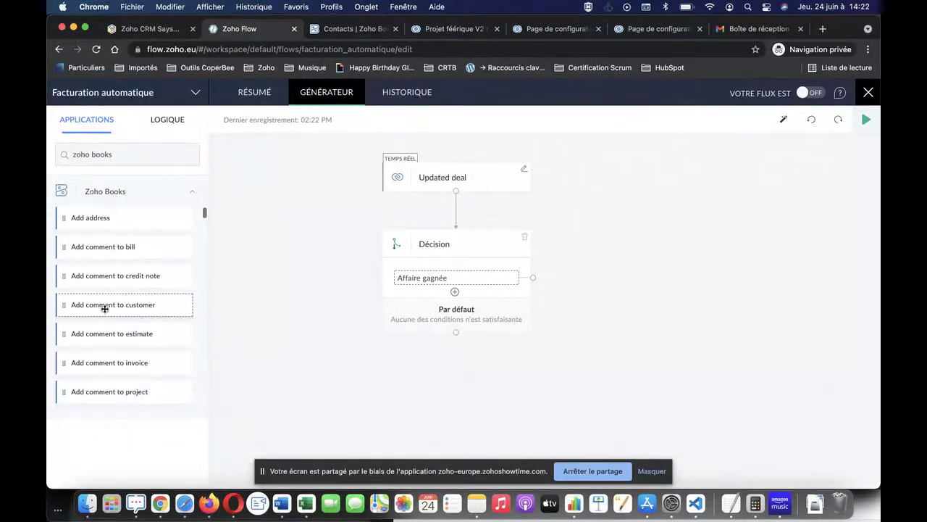
left_click_drag(101, 304, 103, 310)
scroll(103, 310, "down", 10)
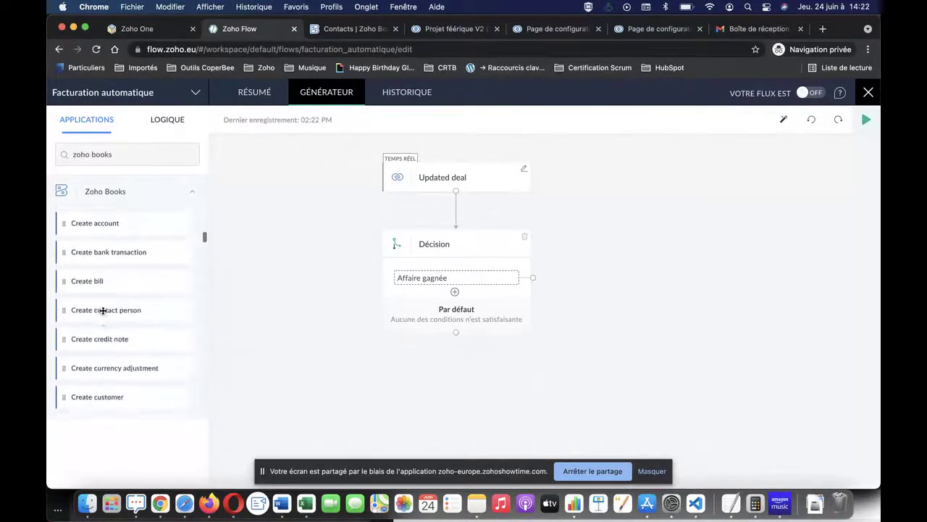
scroll(103, 310, "down", 15)
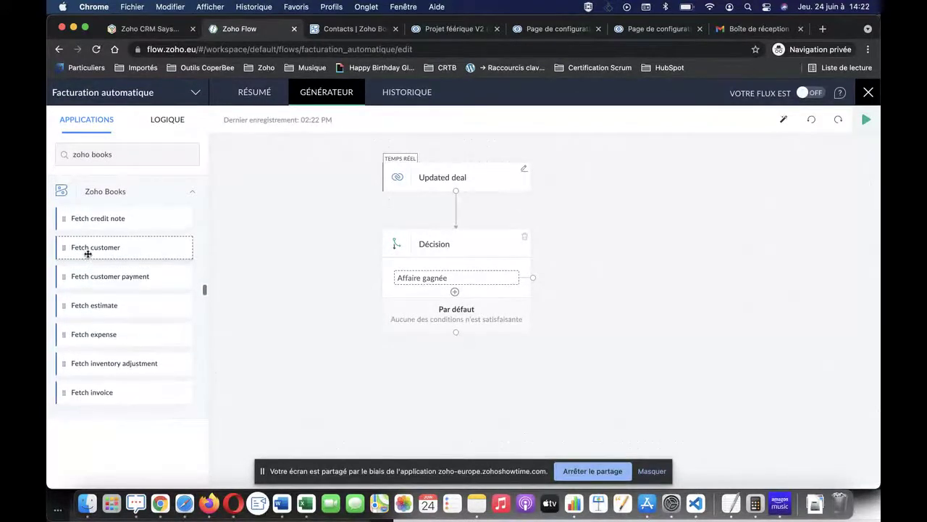
left_click_drag(88, 253, 613, 310)
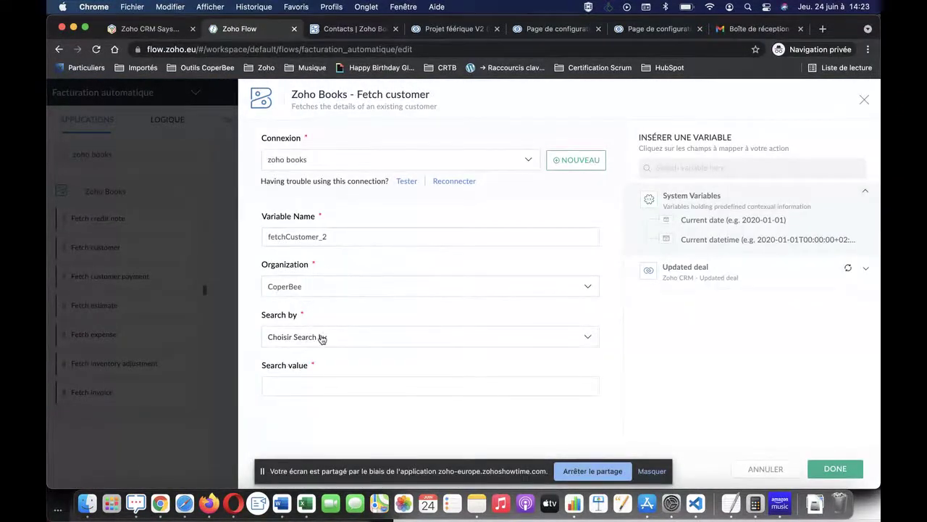
Set Fetch customer to search by Company name, using the updated deal's Nom du Compte variable as the search value.
left_click(322, 338)
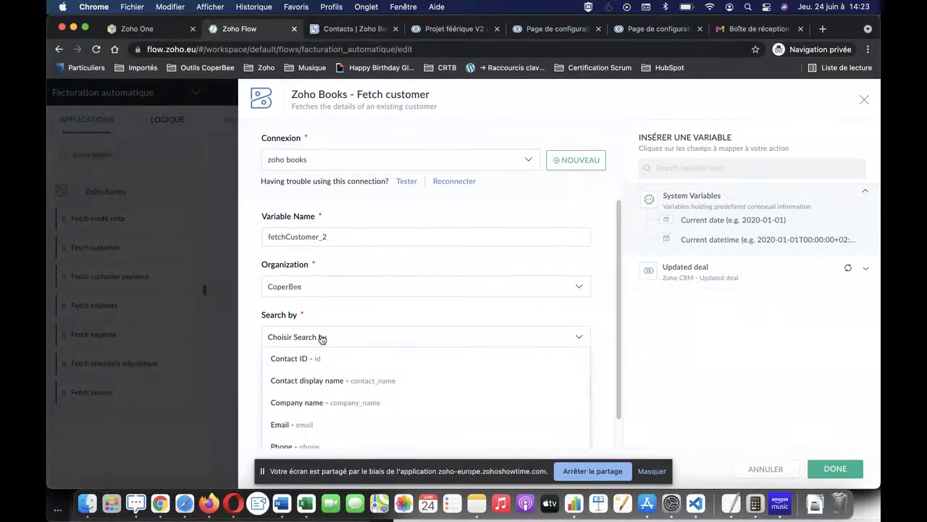
left_click(361, 404)
left_click(326, 386)
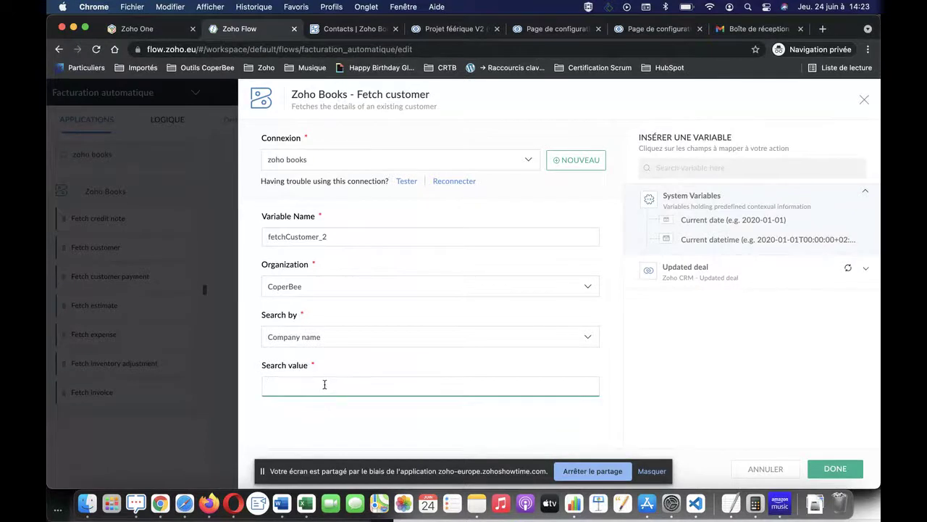
left_click(727, 275)
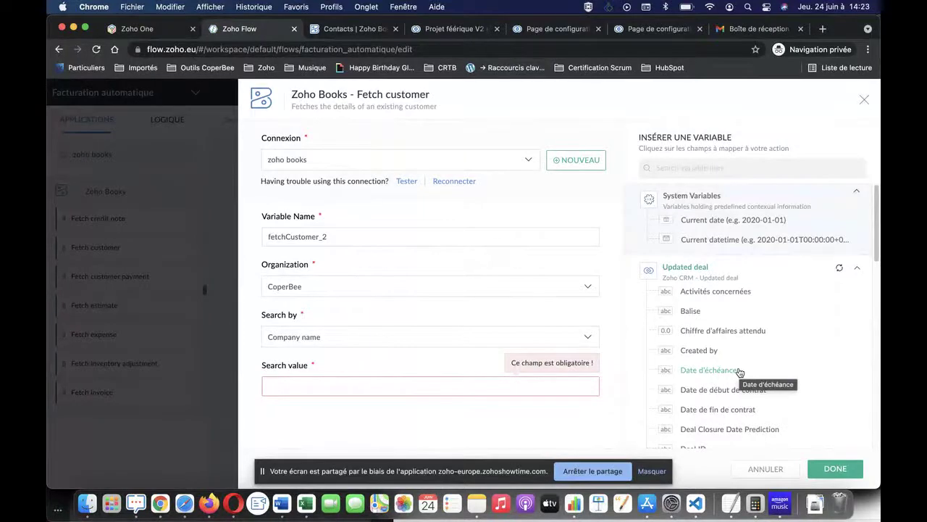
scroll(740, 372, "down", 5)
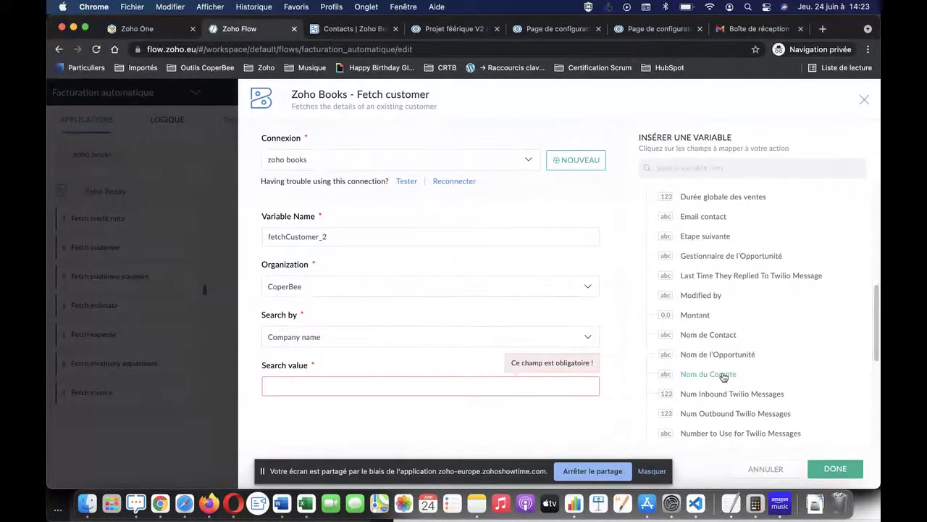
left_click(723, 377)
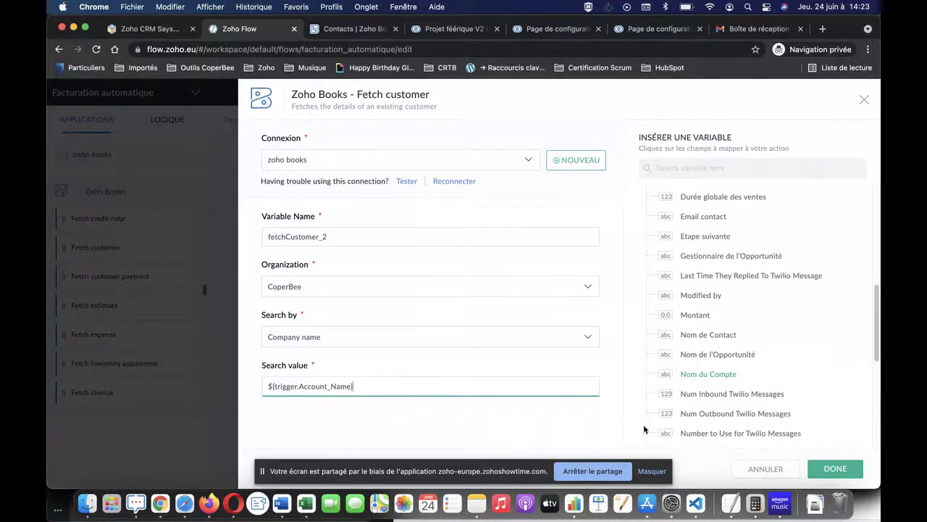
Save the Fetch customer settings and add the Zoho Books action Create invoice beneath the Fetch customer block.
left_click(841, 472)
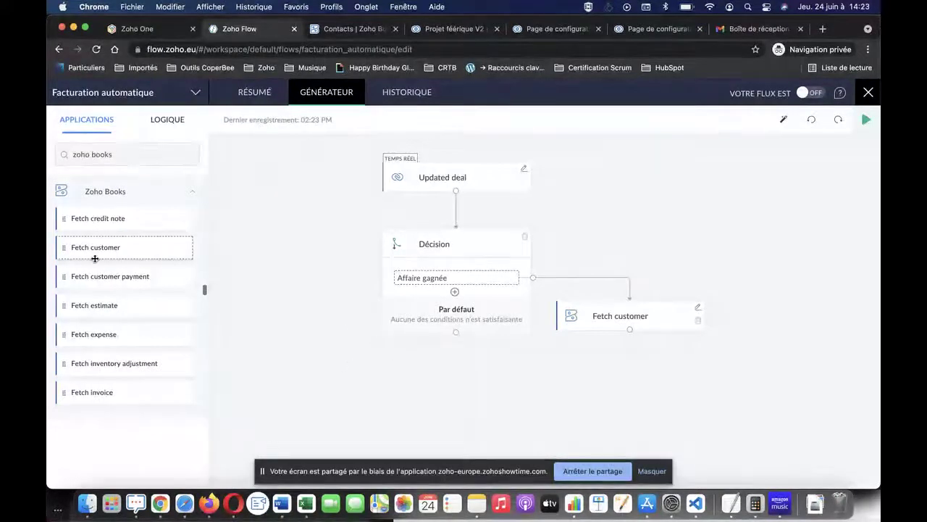
scroll(108, 267, "up", 1)
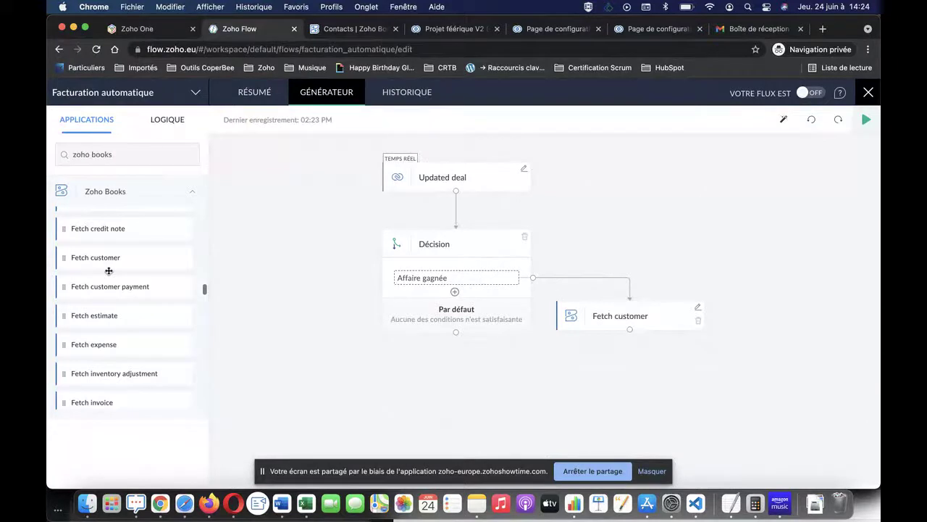
scroll(108, 271, "up", 5)
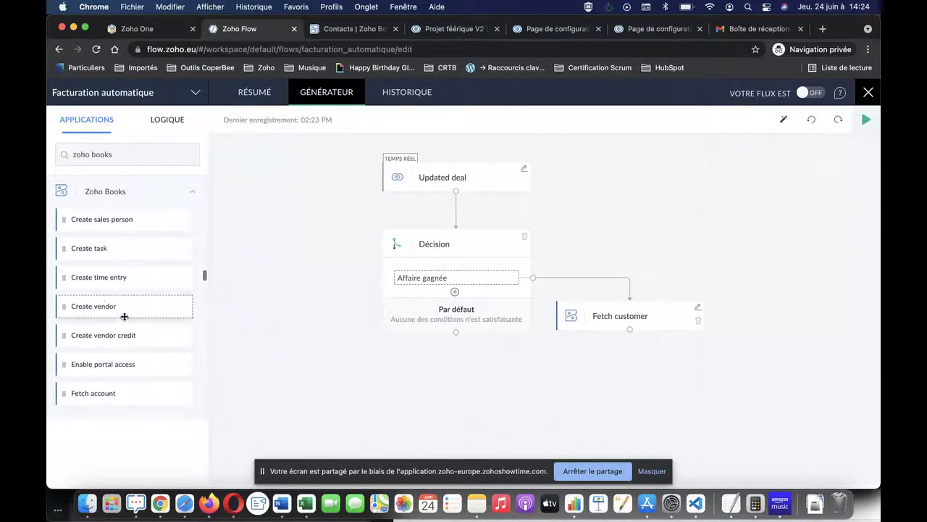
scroll(122, 306, "up", 3)
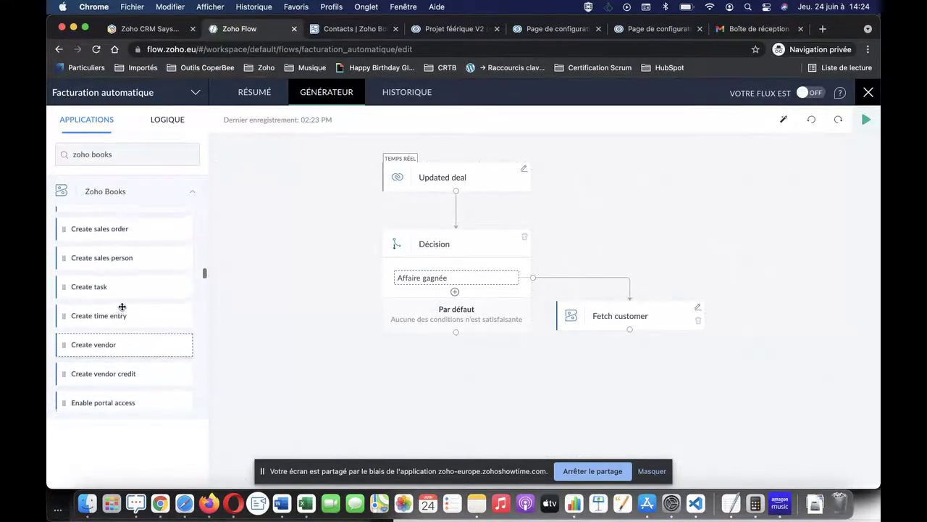
scroll(122, 306, "up", 6)
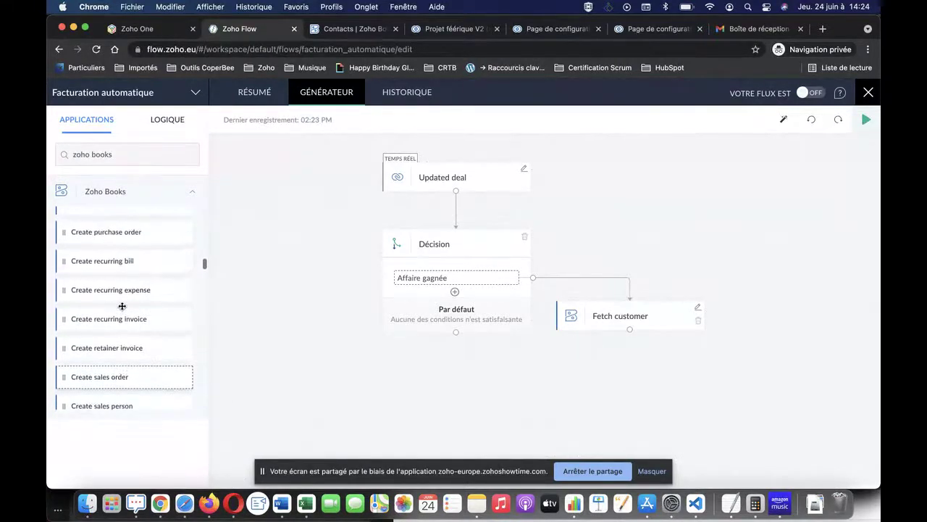
scroll(122, 306, "up", 3)
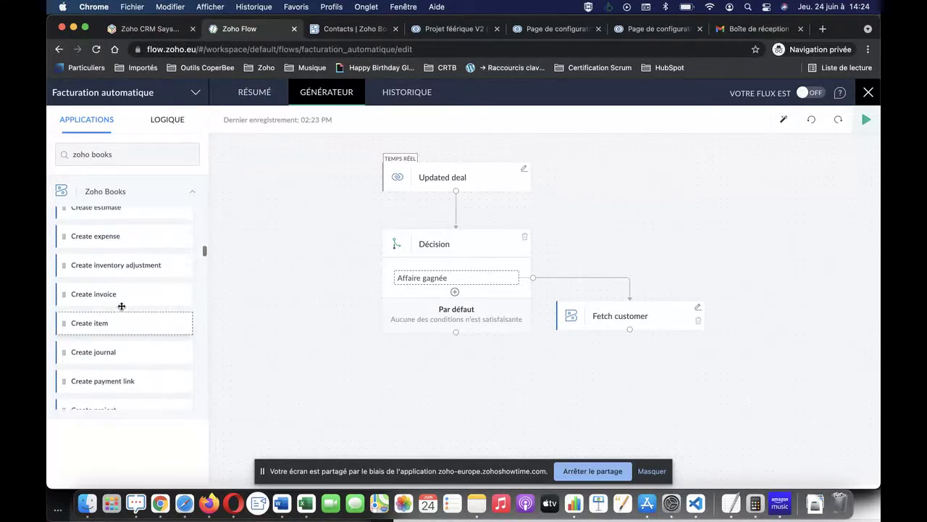
left_click_drag(113, 293, 632, 376)
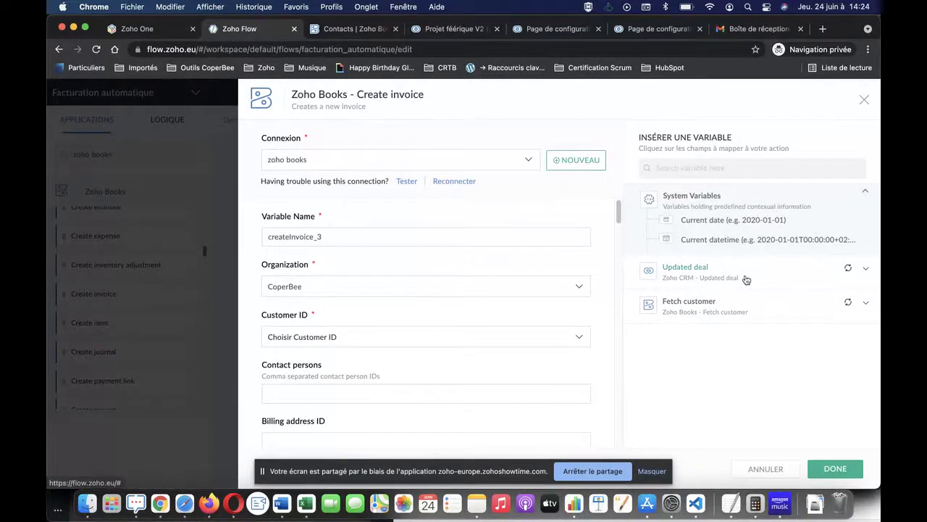
Set the invoice's Customer ID to a custom value using the Customer ID variable from Fetch customer.
scroll(495, 346, "down", 1)
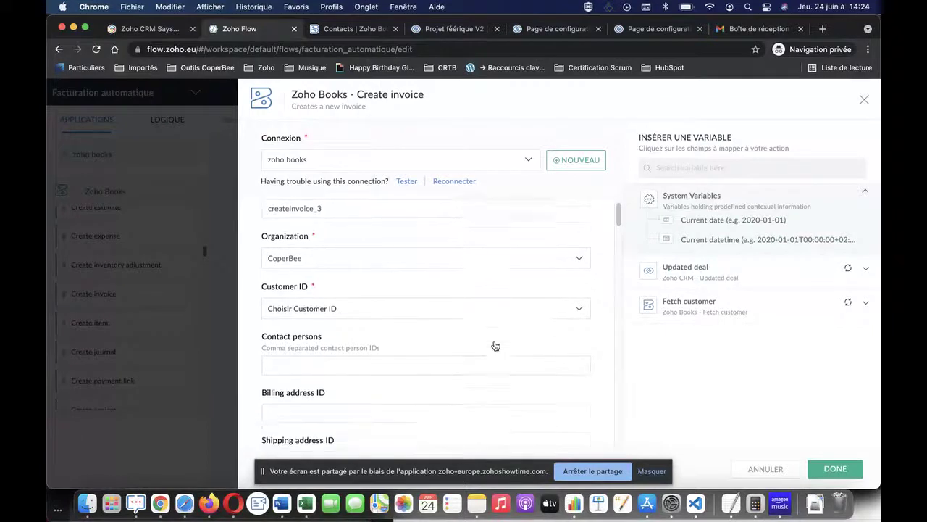
scroll(495, 346, "down", 2)
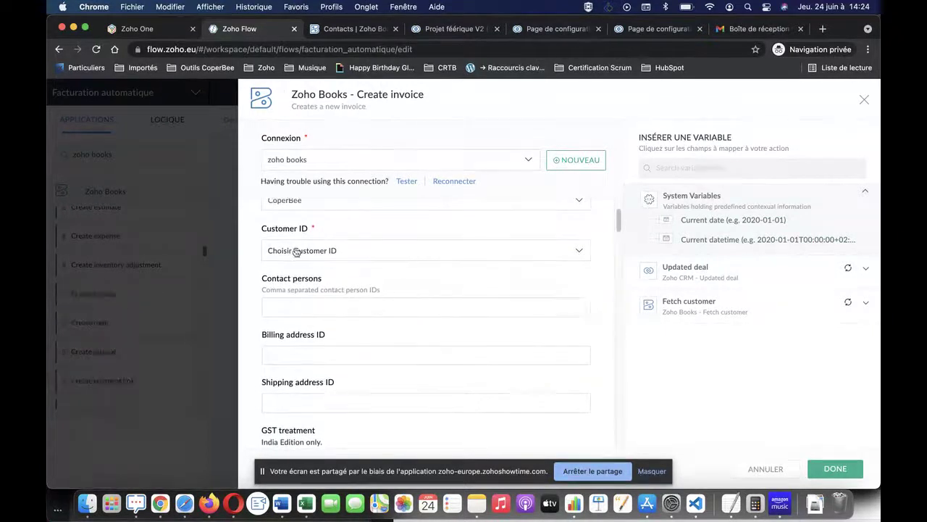
left_click(341, 257)
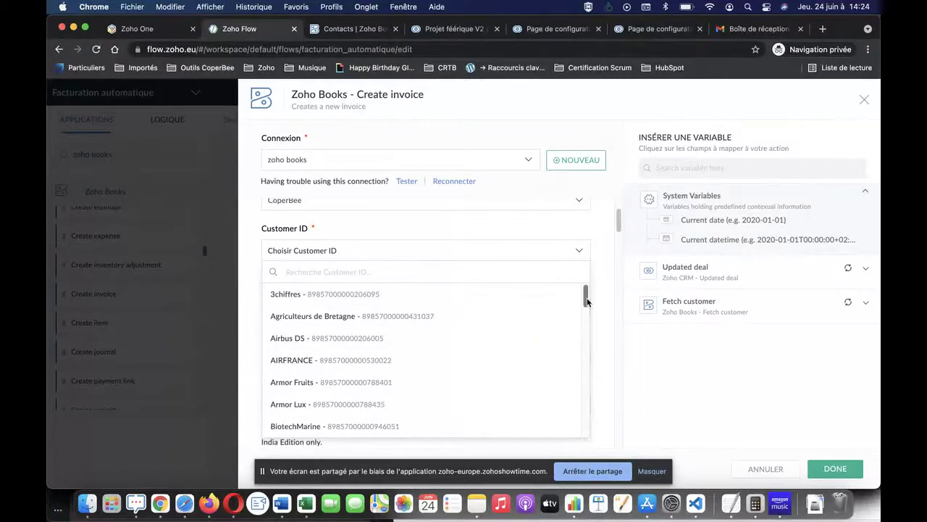
left_click_drag(586, 300, 555, 439)
left_click(463, 427)
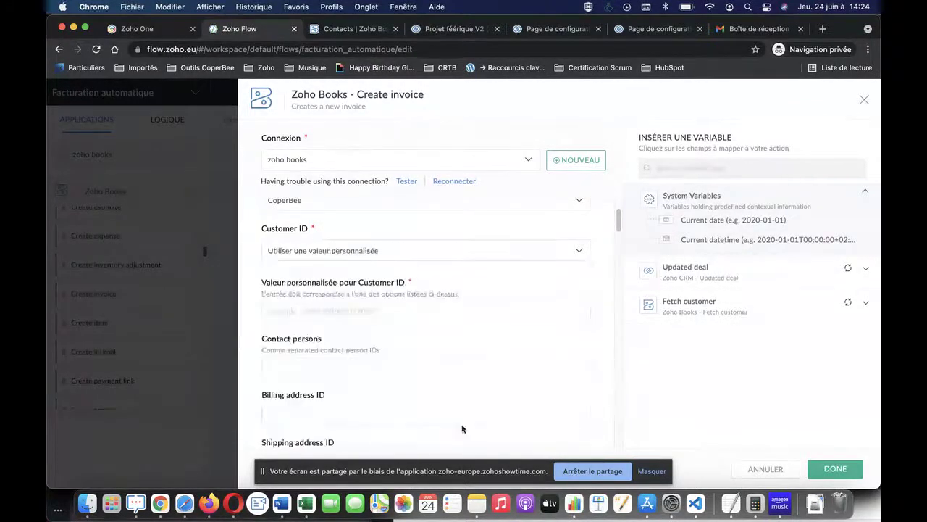
left_click(429, 311)
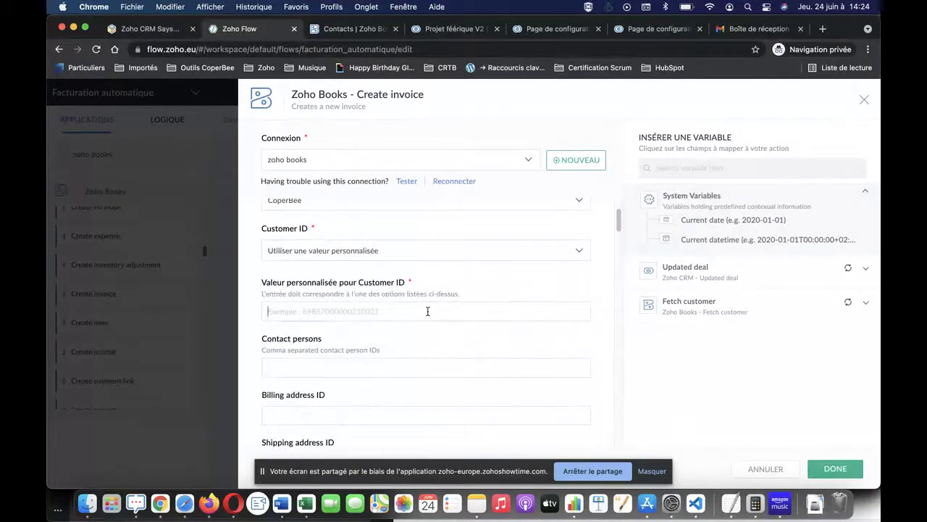
left_click(780, 314)
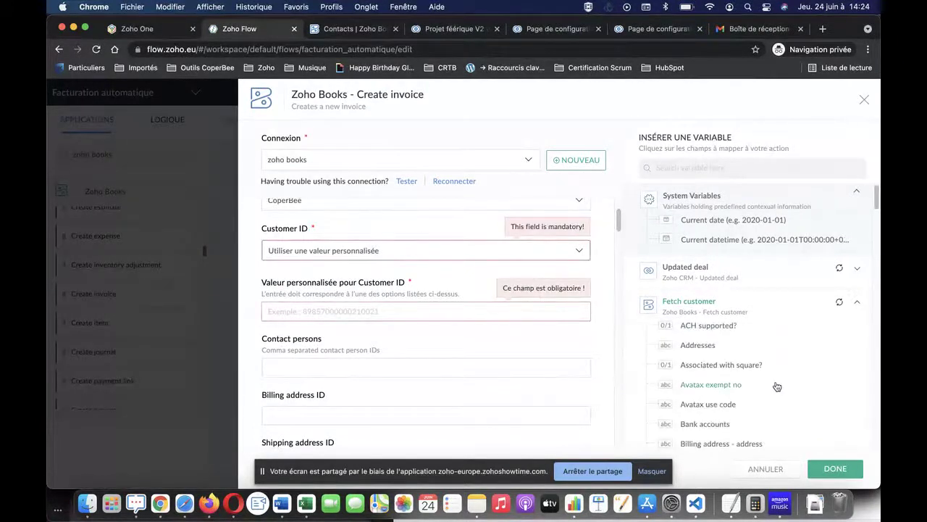
scroll(773, 381, "down", 3)
scroll(777, 386, "down", 5)
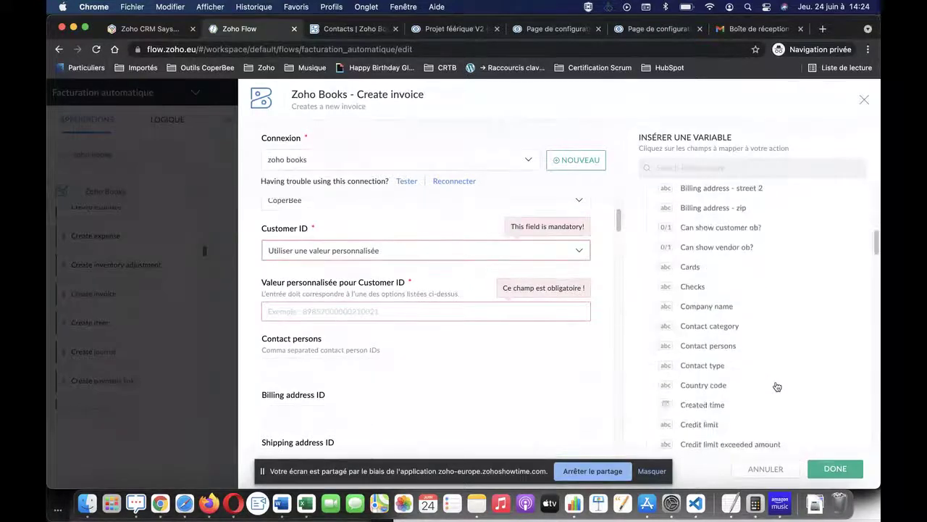
scroll(777, 387, "down", 5)
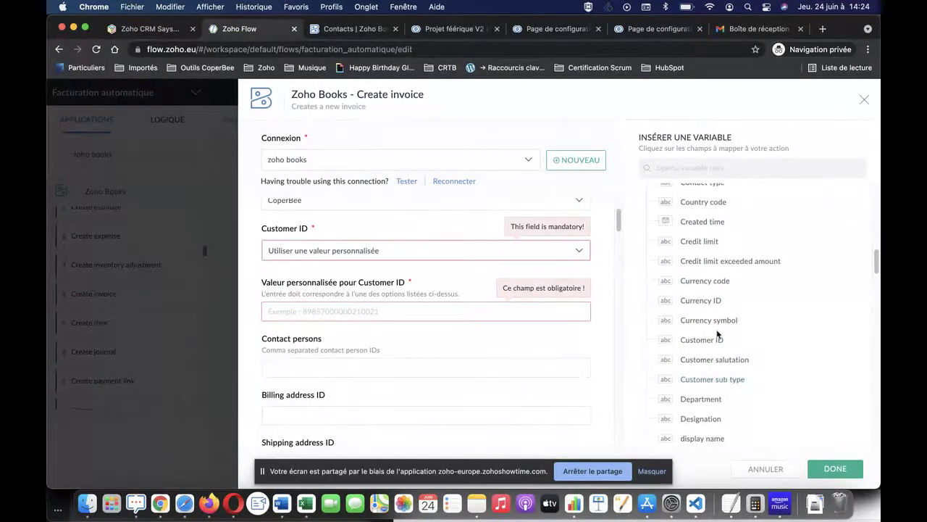
left_click(712, 341)
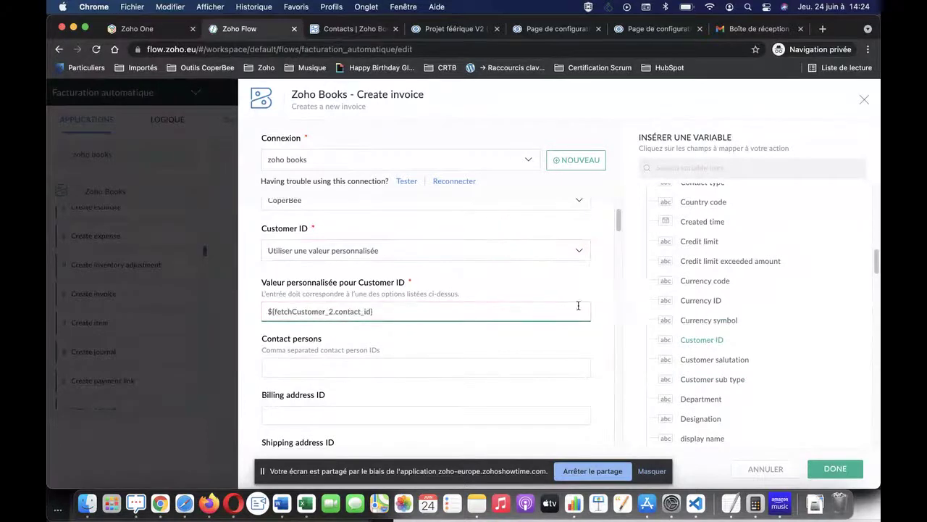
Fill the invoice's Billing address ID with Fetch customer's "Billing address - address ID" variable.
left_click(391, 413)
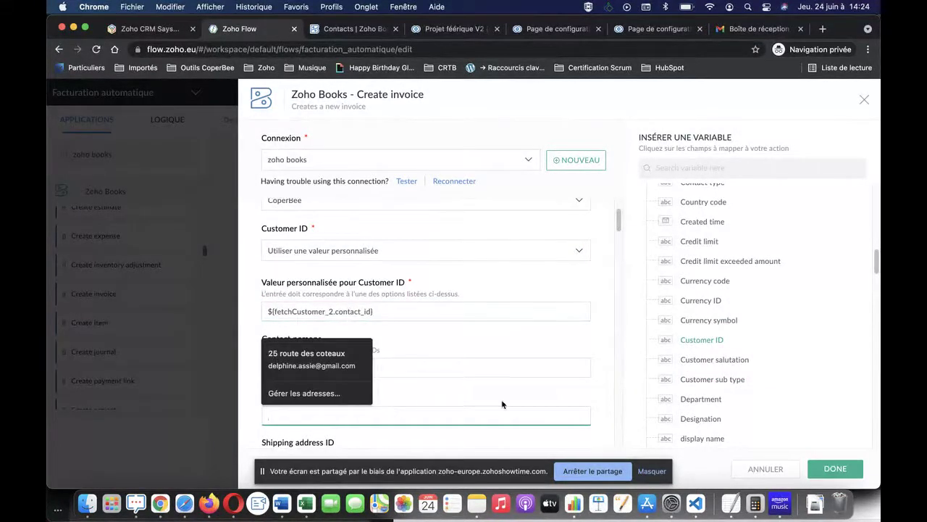
scroll(776, 303, "up", 5)
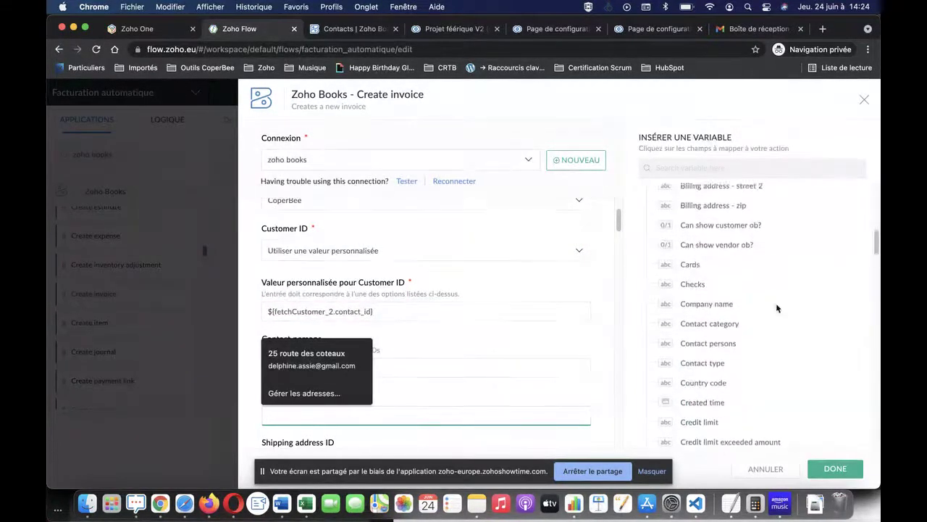
scroll(752, 235, "up", 4)
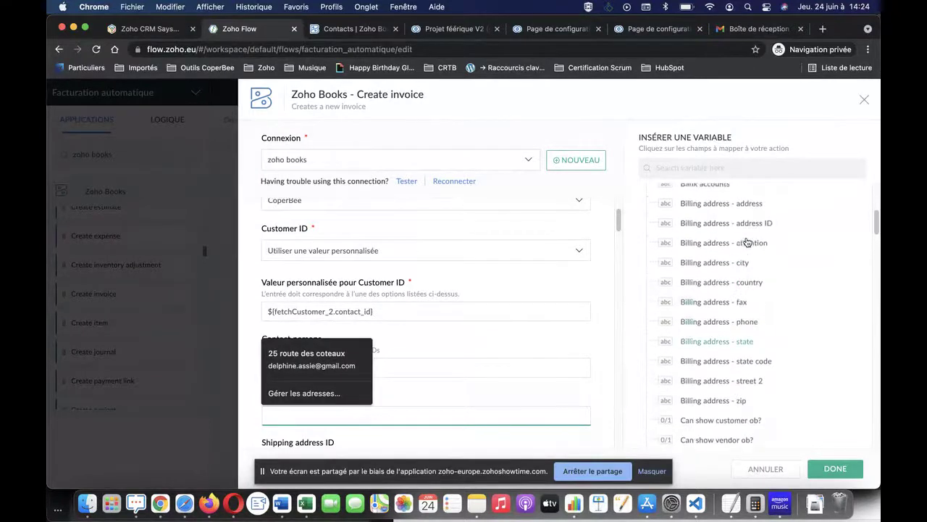
scroll(747, 241, "up", 1)
left_click(746, 258)
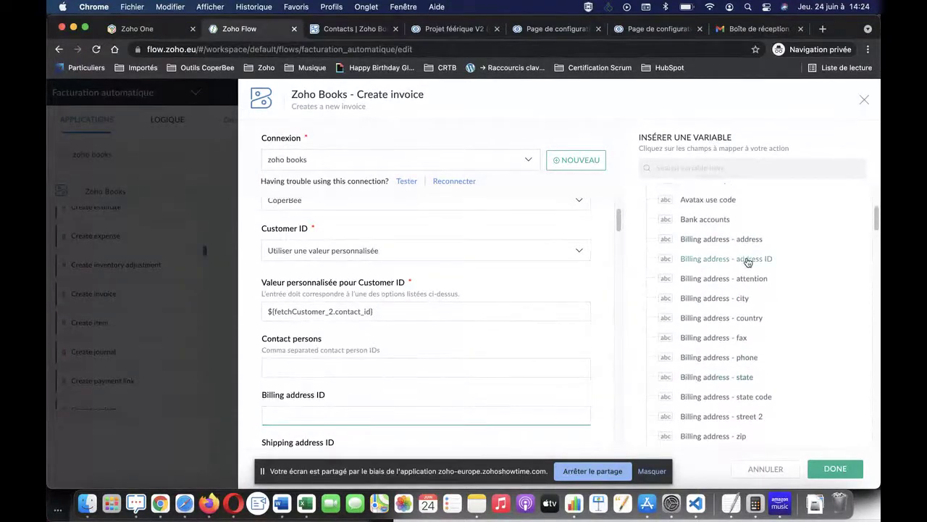
Fill the invoice's Shipping address ID with Fetch customer's "Shipping address - Address ID" variable.
scroll(474, 372, "down", 5)
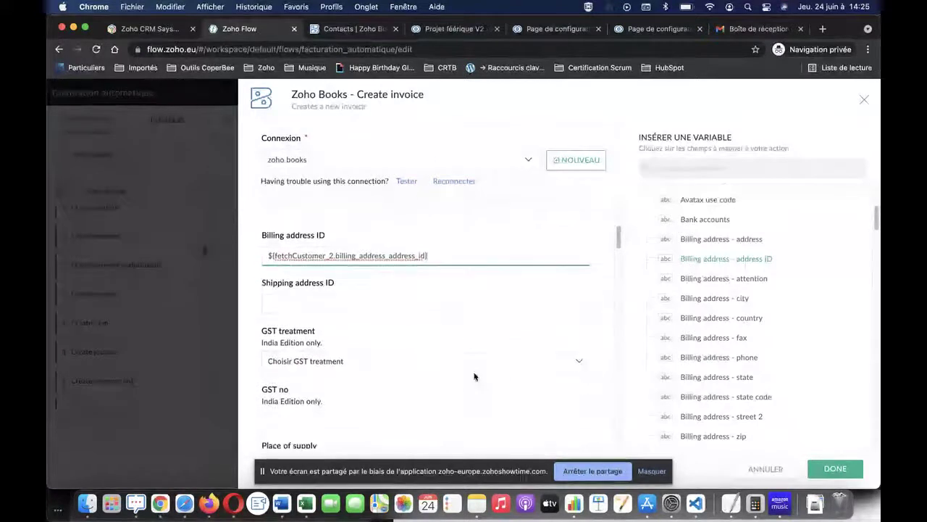
left_click(445, 307)
scroll(766, 362, "down", 5)
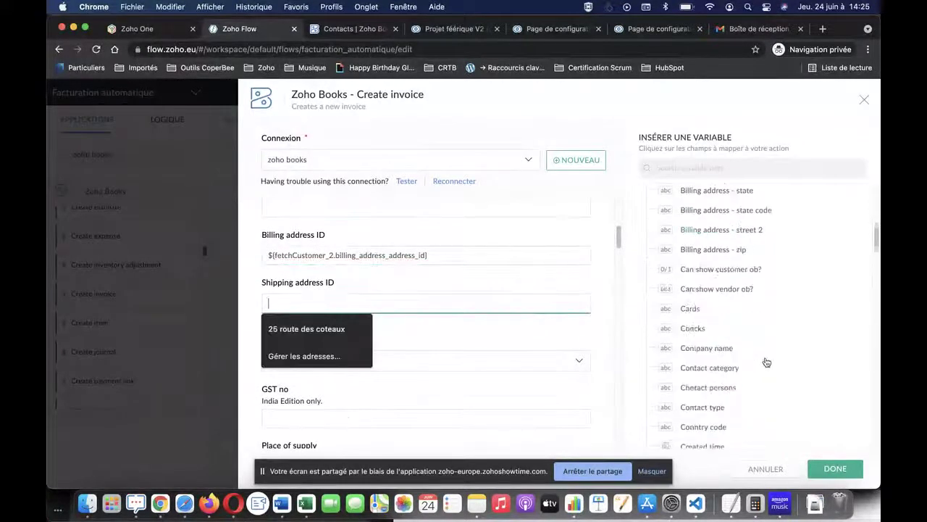
scroll(766, 362, "down", 15)
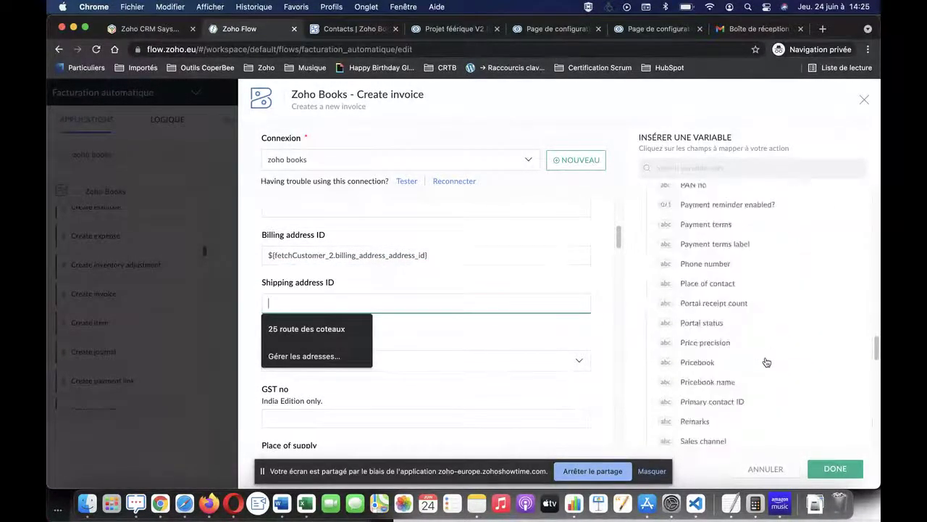
scroll(766, 357, "down", 3)
scroll(724, 360, "up", 3)
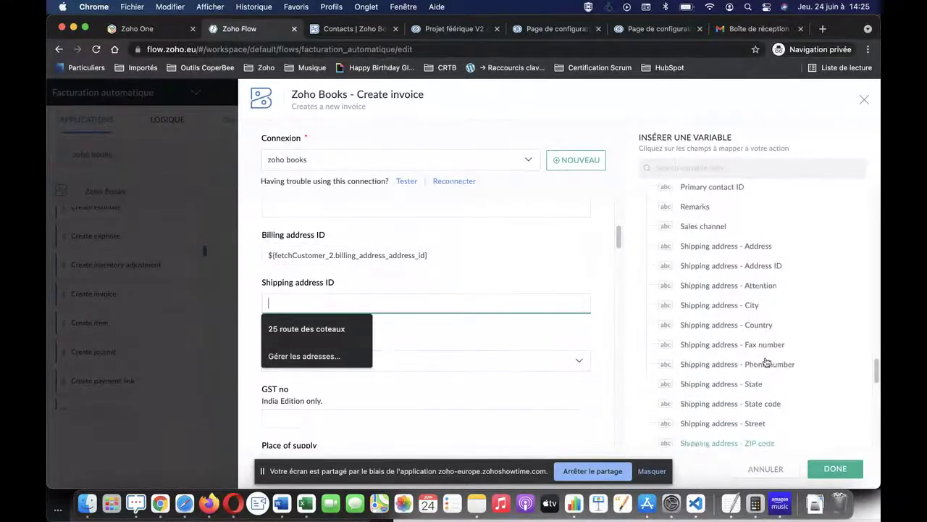
left_click(738, 268)
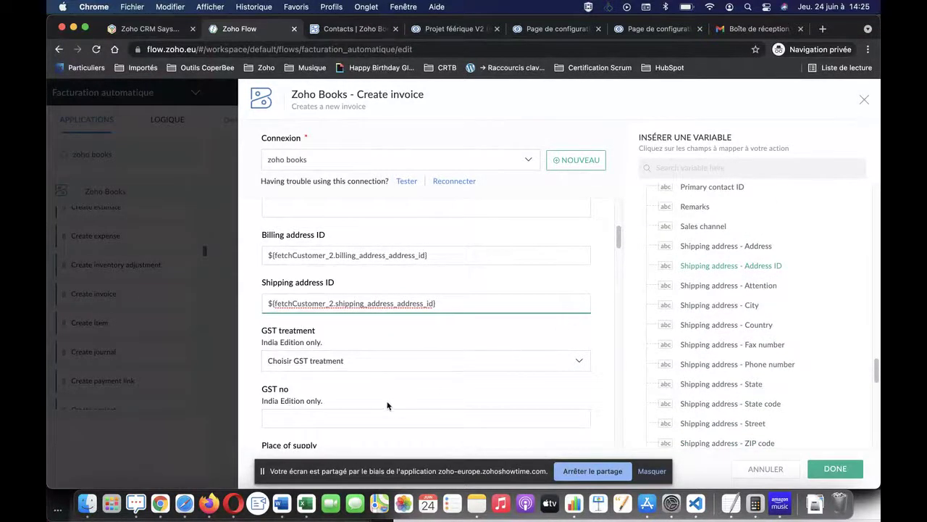
Set "Ignore auto number generation?" to False for the invoice and leave its Invoice number empty.
scroll(387, 406, "down", 5)
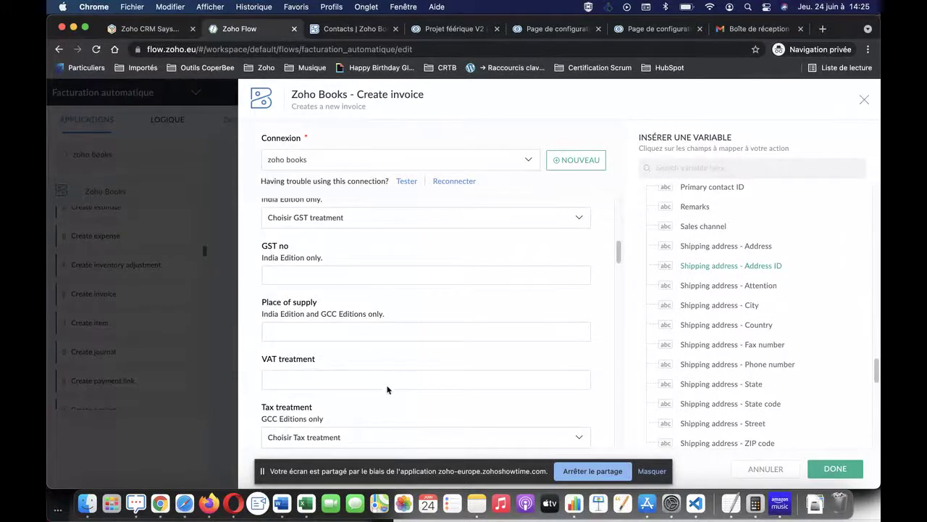
scroll(386, 379, "down", 4)
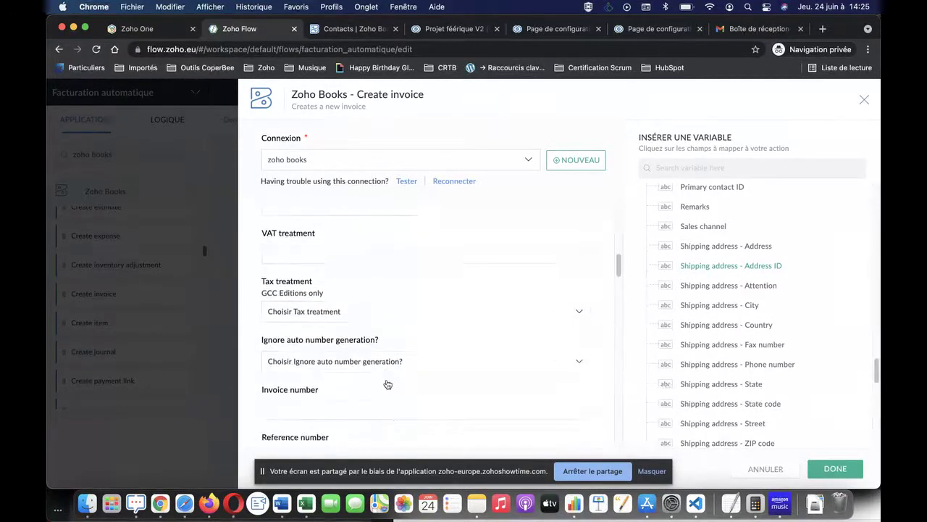
left_click(415, 338)
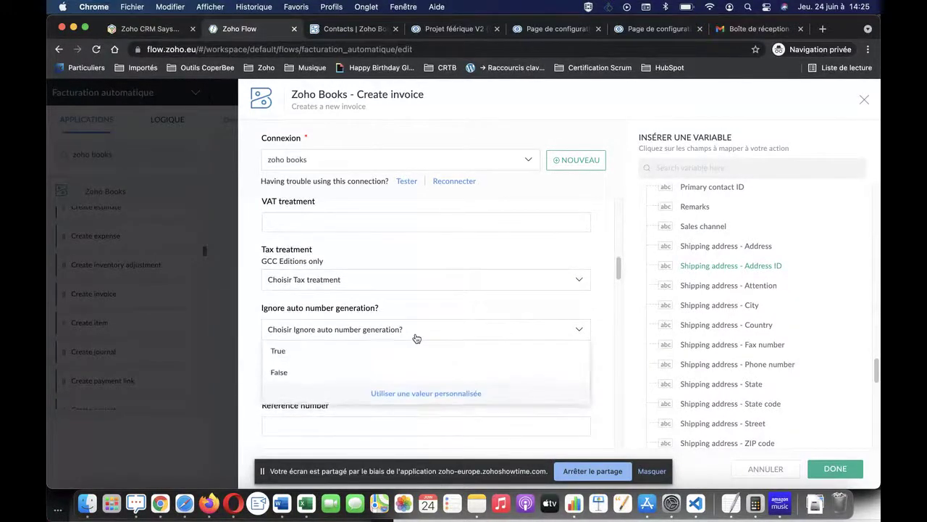
left_click(411, 349)
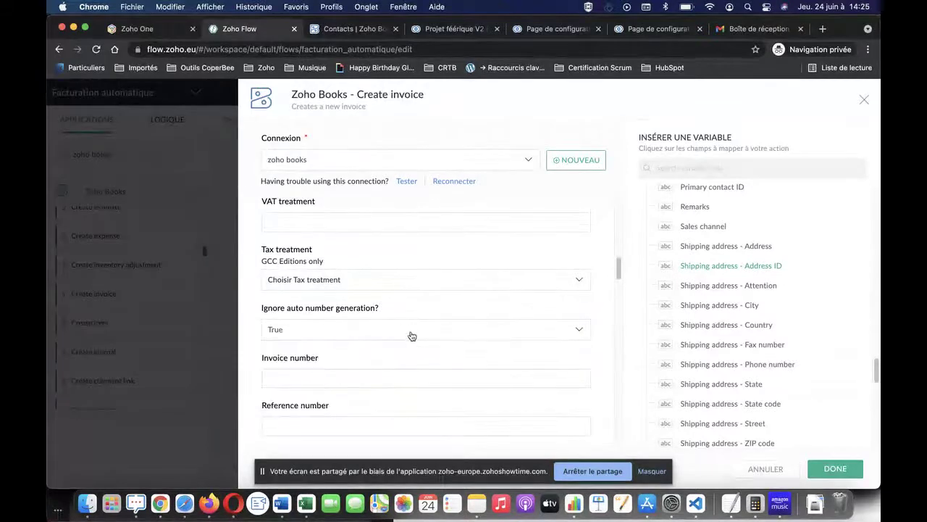
left_click(411, 335)
left_click(380, 369)
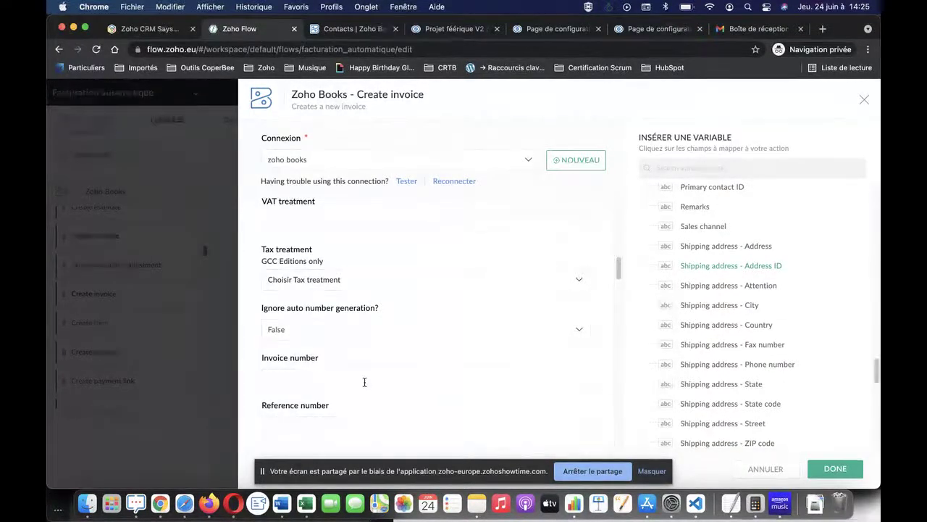
left_click(366, 379)
scroll(404, 381, "down", 2)
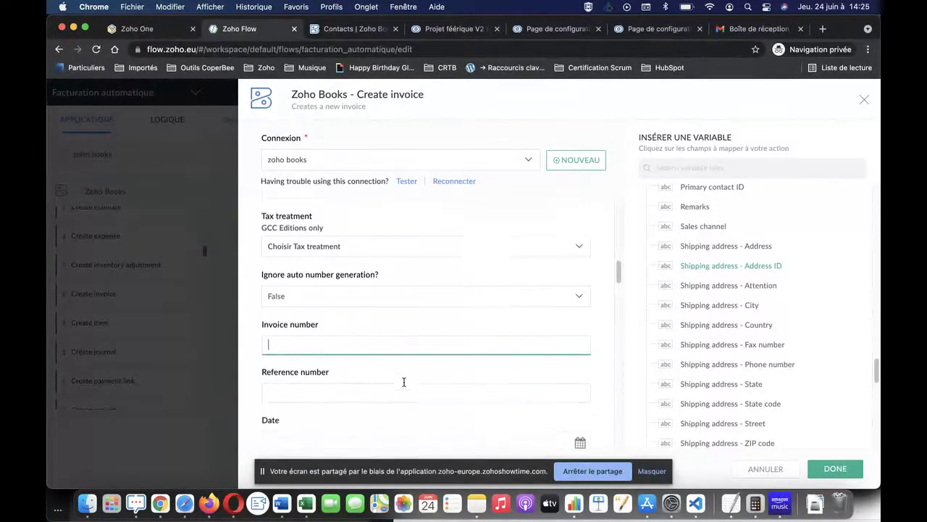
Look through the Fetch customer variables for a suitable value for the invoice's Reference number.
left_click(406, 367)
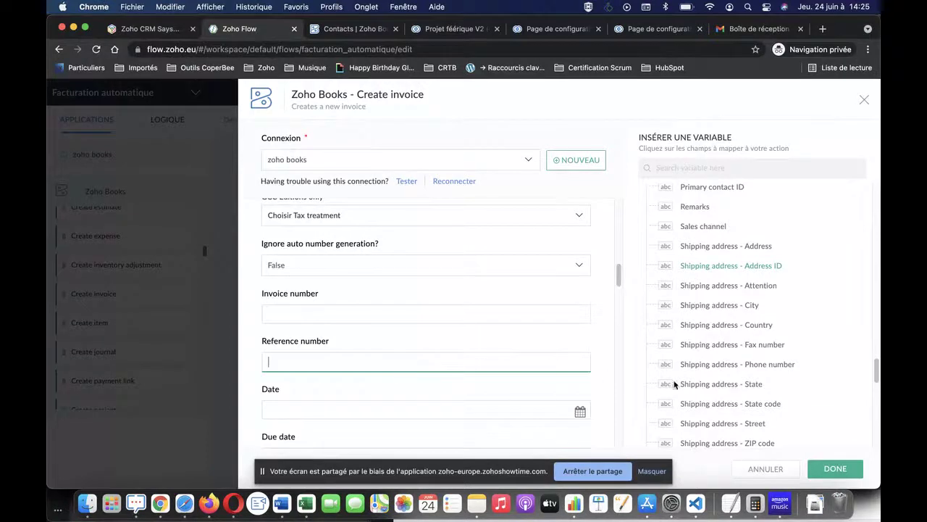
scroll(716, 322, "up", 8)
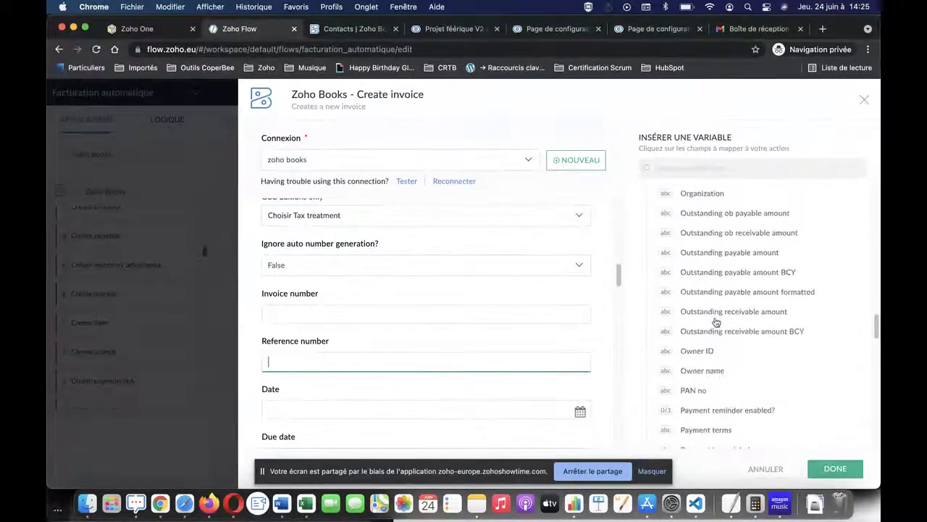
scroll(716, 321, "up", 10)
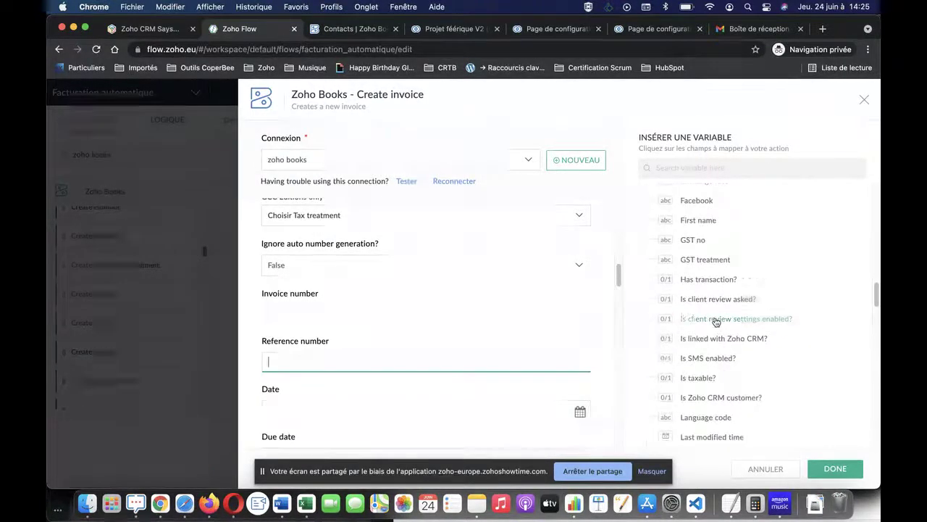
scroll(716, 322, "down", 10)
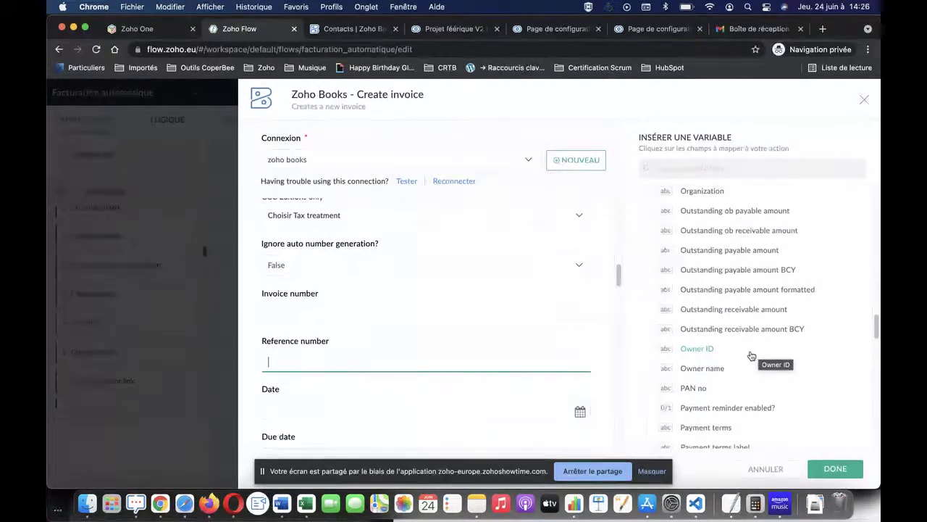
scroll(752, 355, "up", 10)
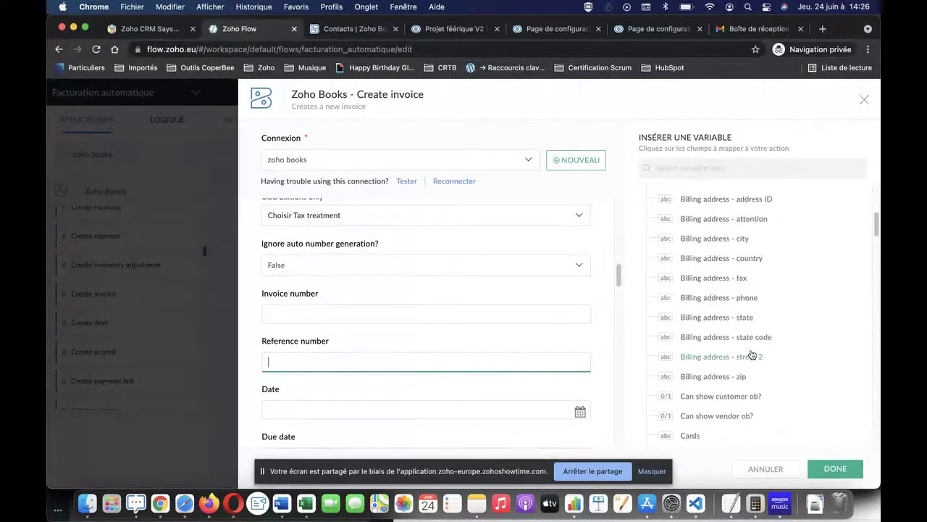
scroll(752, 354, "down", 5)
scroll(752, 354, "down", 4)
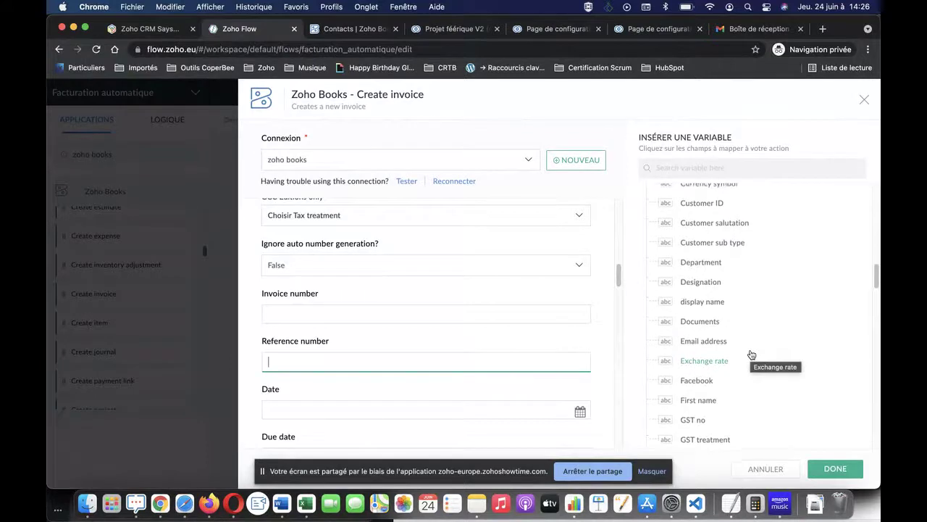
scroll(749, 354, "down", 2)
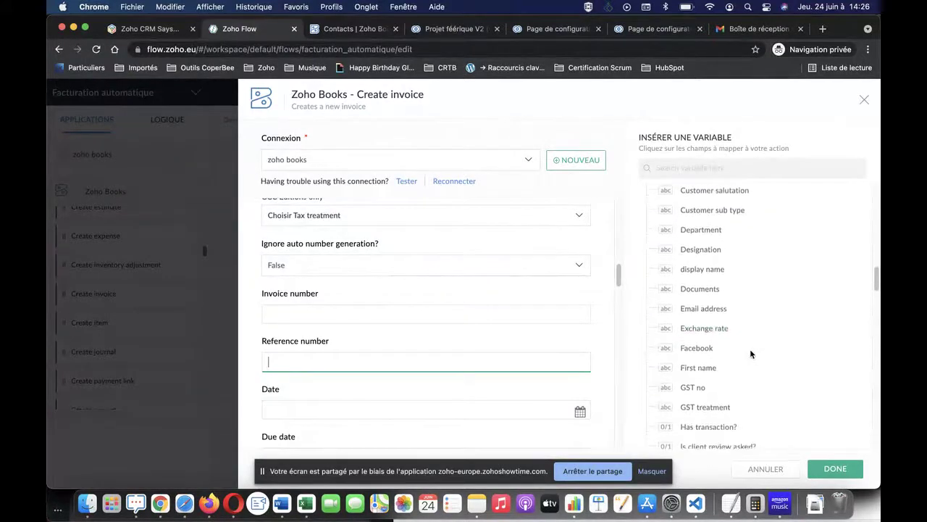
Search the insertable variables for "id" to find a value for the invoice's Reference number.
left_click(725, 168)
type("id")
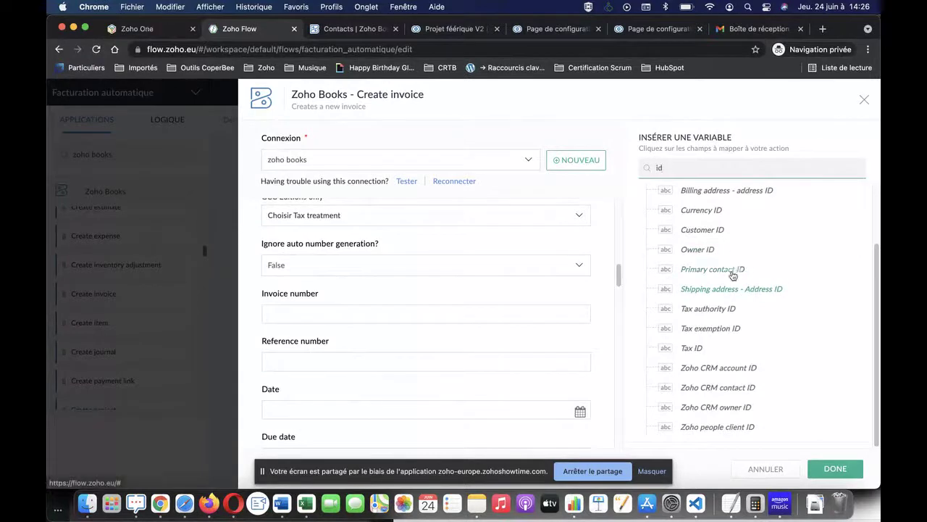
scroll(731, 342, "up", 2)
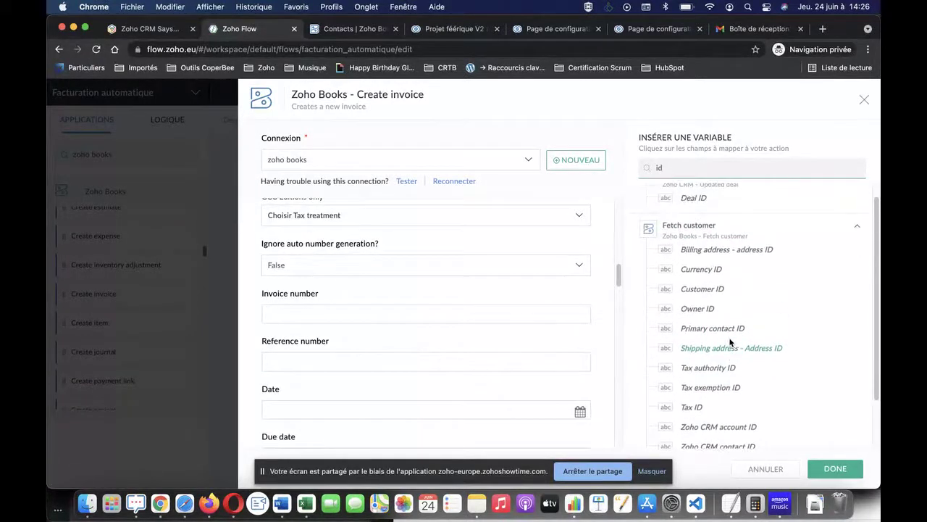
scroll(728, 333, "up", 1)
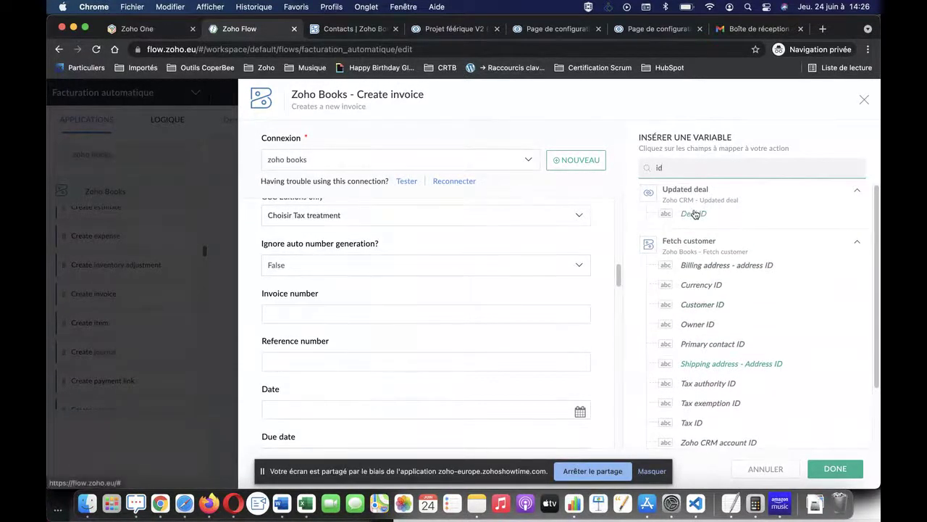
left_click(373, 317)
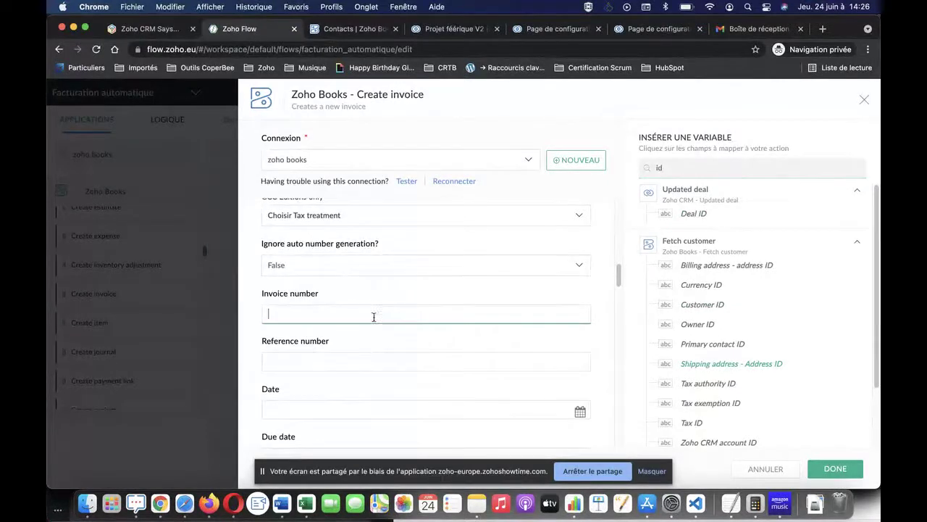
left_click(346, 364)
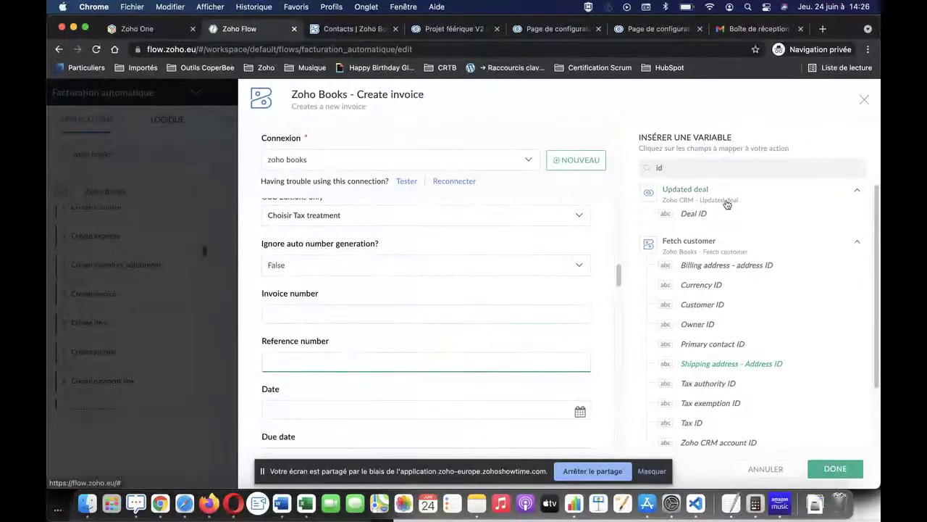
Search the insertable variables for "name" to find a value for the invoice's Reference number.
left_click(709, 167)
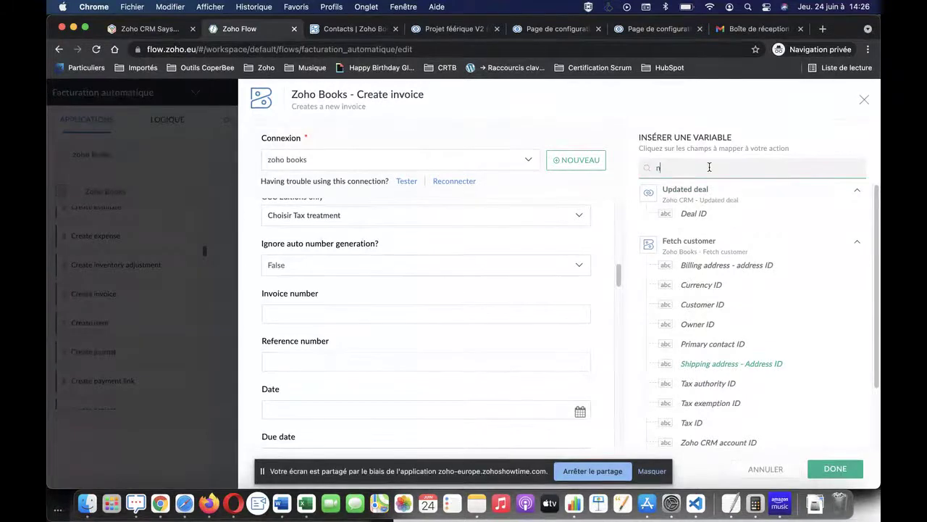
key("BackSpace")
key("BackSpace")
type("namz")
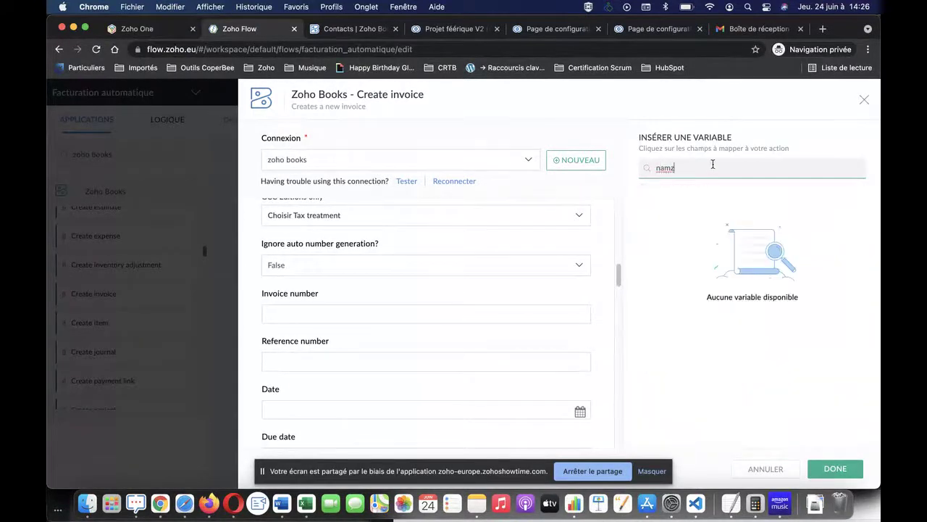
key("BackSpace")
type("e")
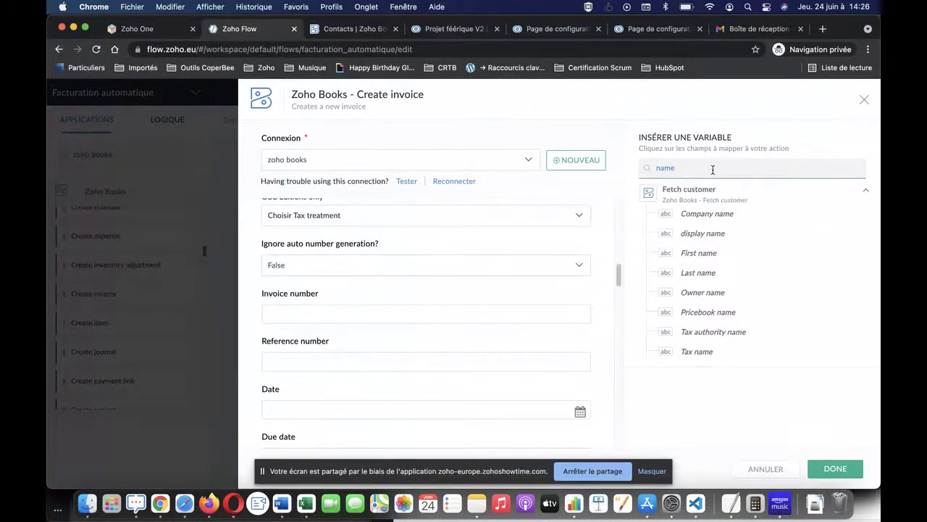
Fill the invoice's Reference number with only the Updated deal's "Nom de l'Opportunité" variable, clearing any other variables from the field.
left_click(704, 214)
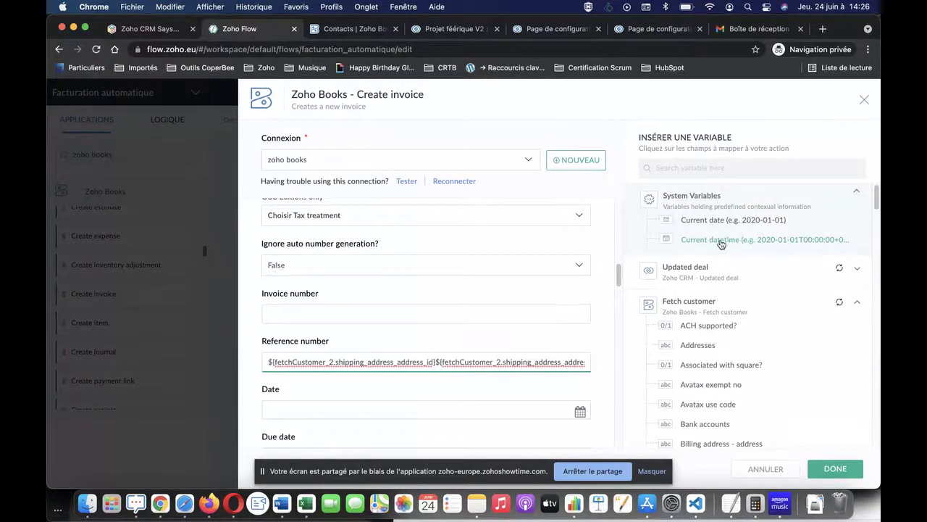
left_click(710, 269)
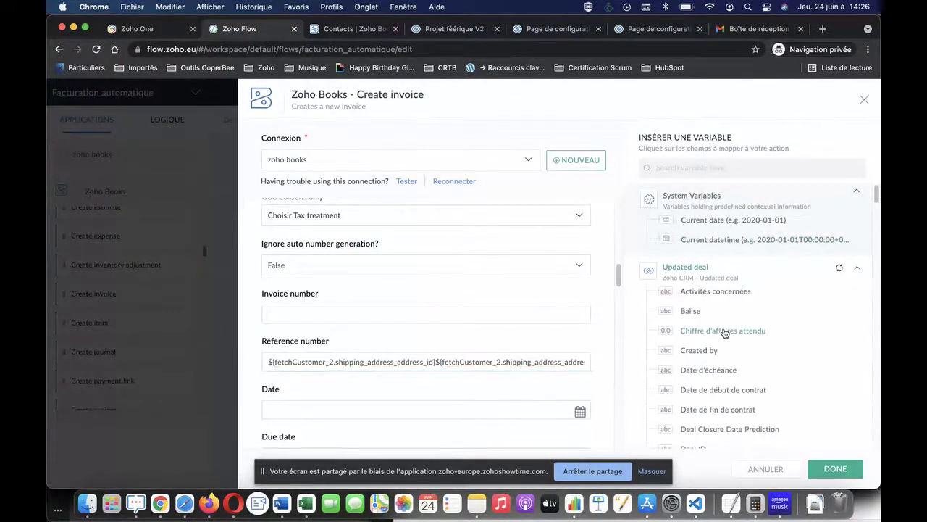
scroll(724, 332, "down", 5)
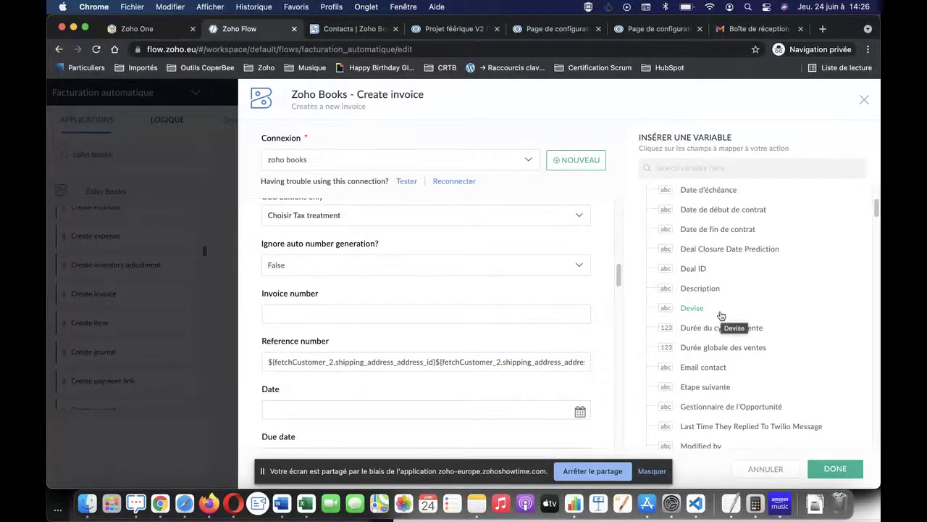
scroll(722, 316, "down", 4)
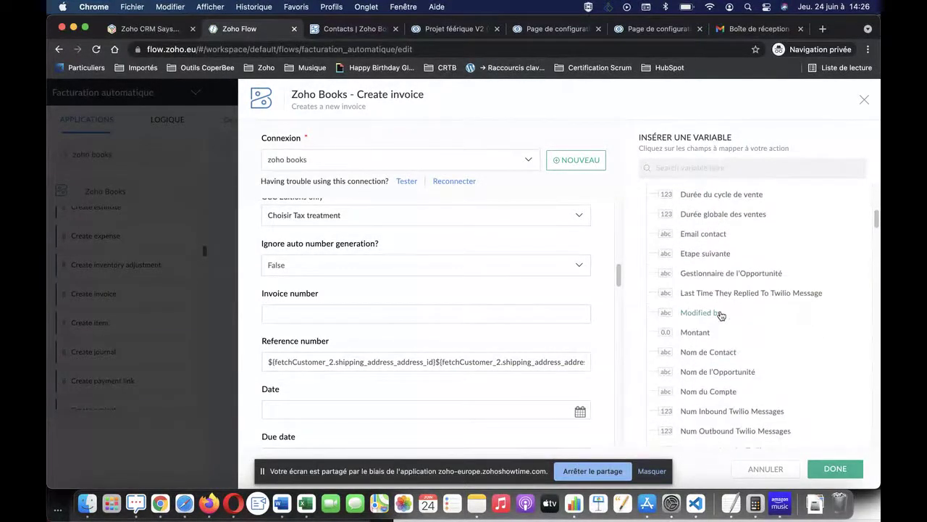
left_click(719, 371)
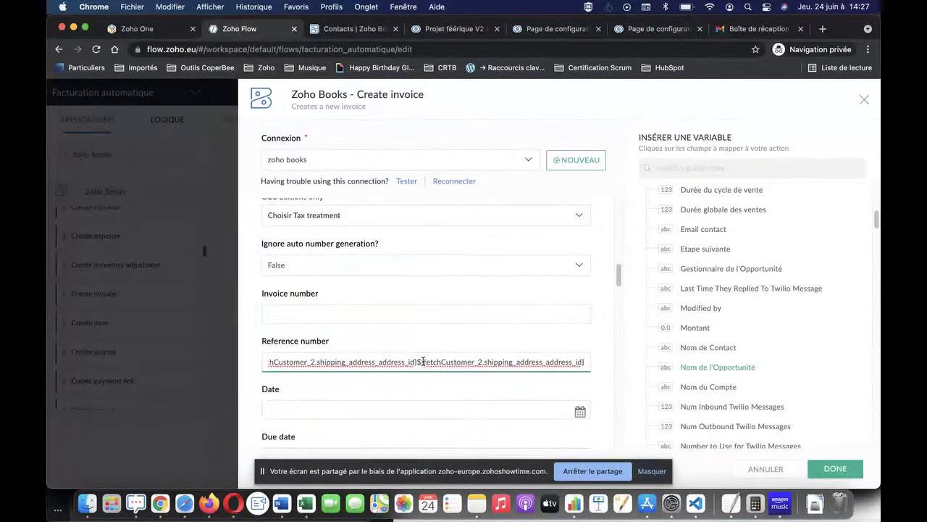
left_click_drag(423, 361, 234, 357)
key("BackSpace")
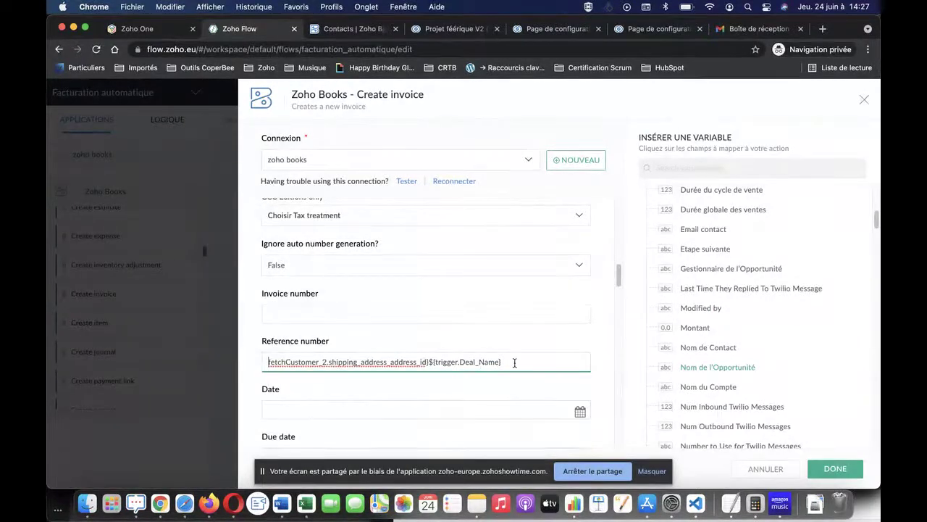
key("super+a")
key("BackSpace")
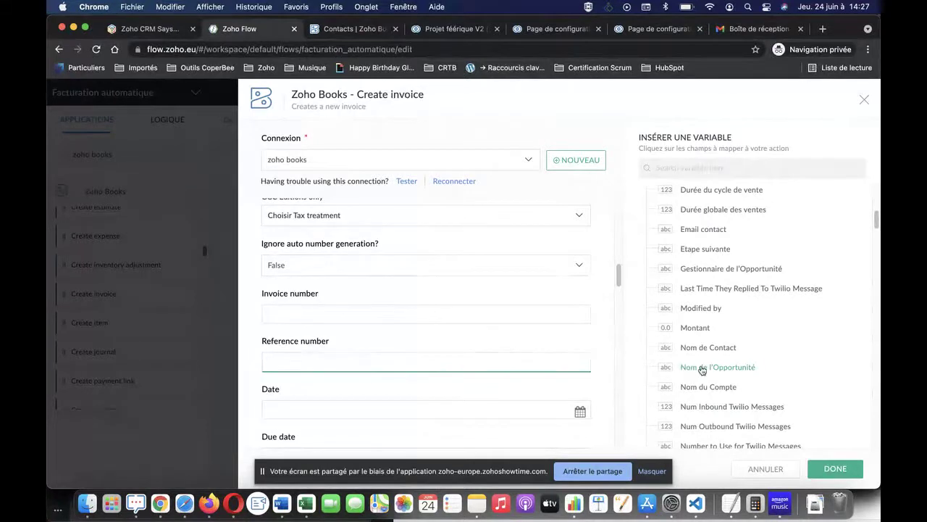
left_click(701, 367)
Fill the invoice's Date with the Current date system variable.
scroll(434, 370, "down", 2)
left_click(426, 323)
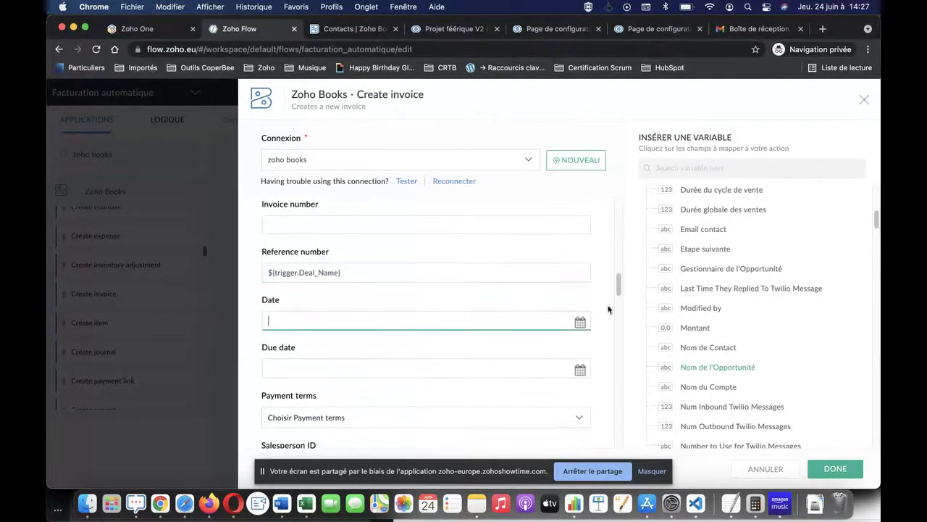
scroll(762, 263, "up", 1)
scroll(761, 263, "up", 5)
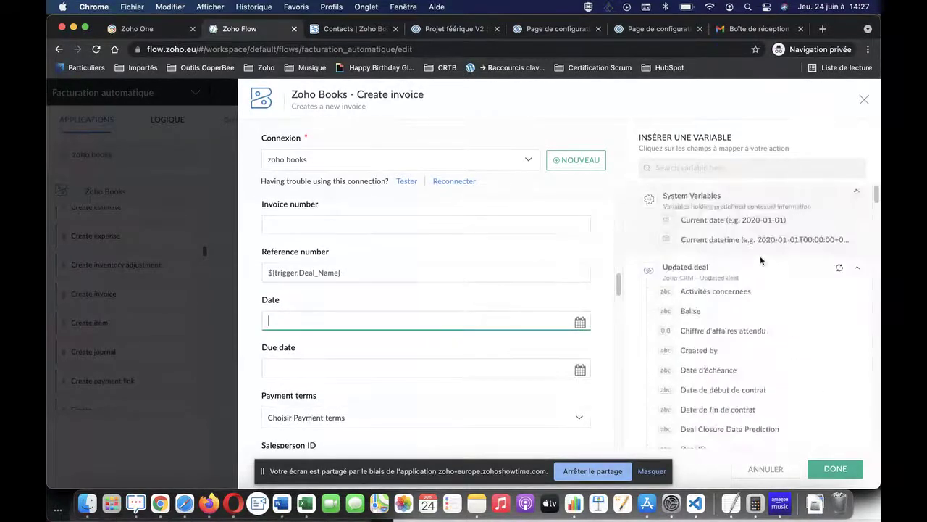
left_click(685, 220)
Set the invoice's Due date to the Current date system variable and its Payment terms to "45 net".
scroll(418, 370, "down", 1)
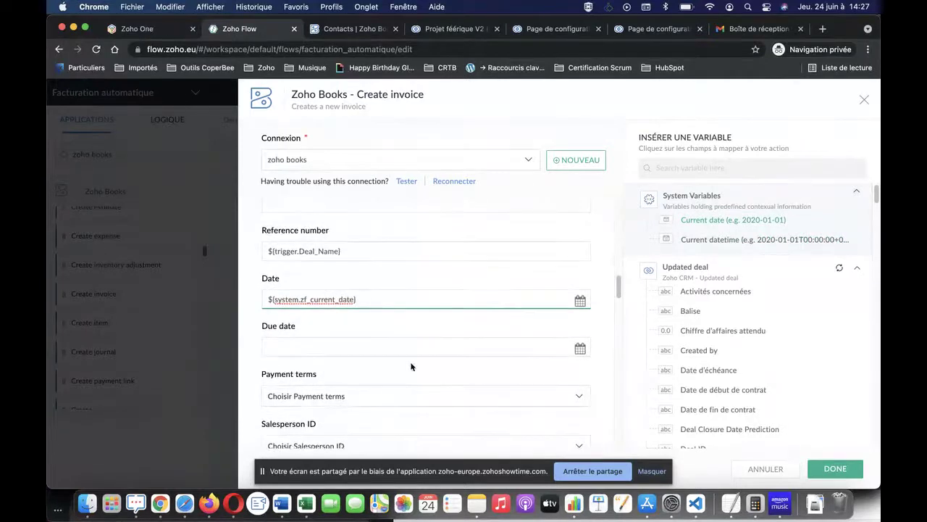
left_click(411, 348)
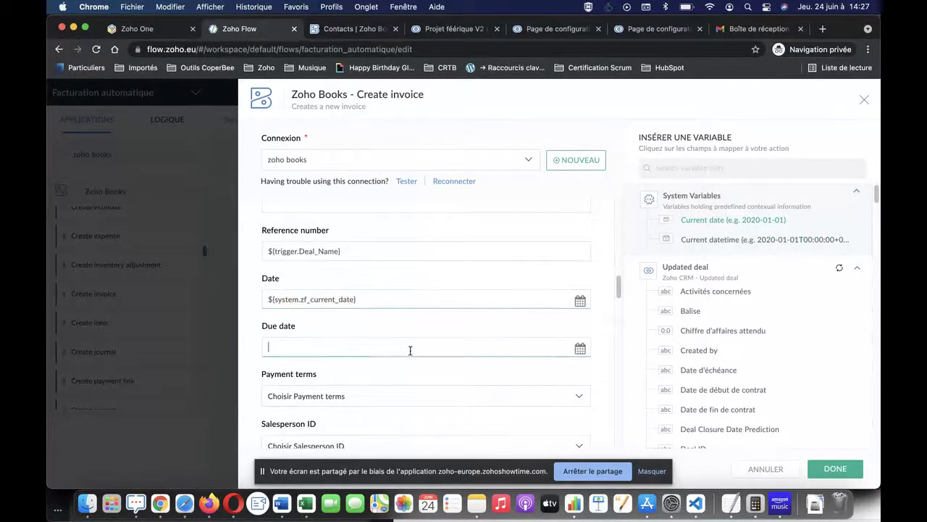
left_click(722, 225)
scroll(450, 373, "down", 3)
left_click(445, 311)
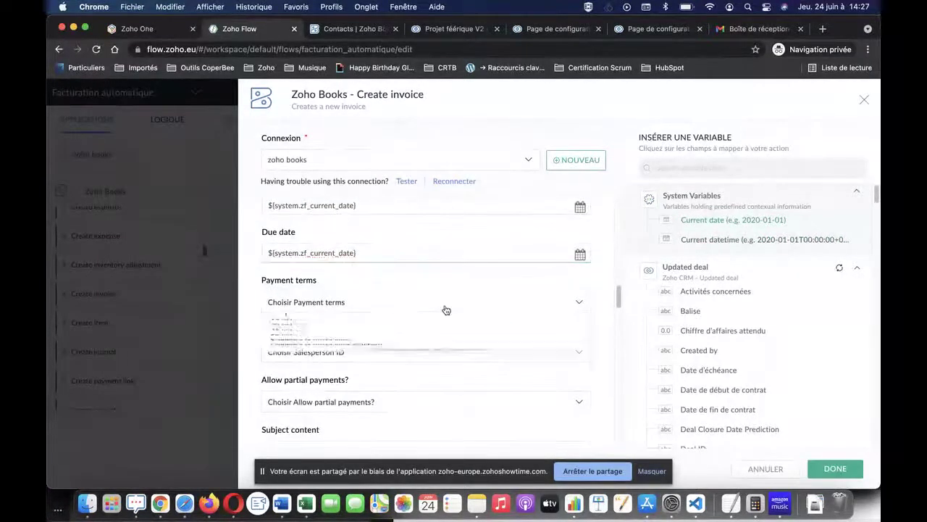
left_click(340, 388)
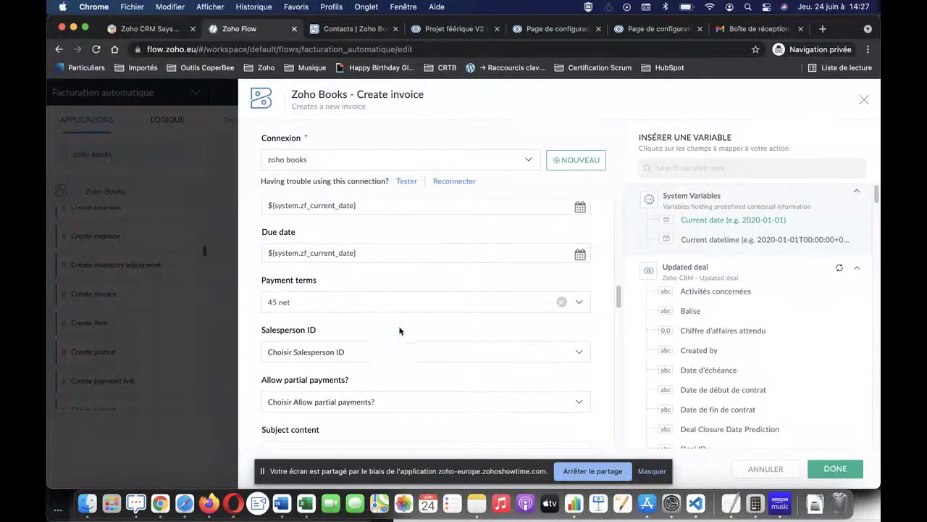
Search the Item ID options for "four" and choose "Fourniture service" as the invoice's item.
scroll(399, 330, "down", 4)
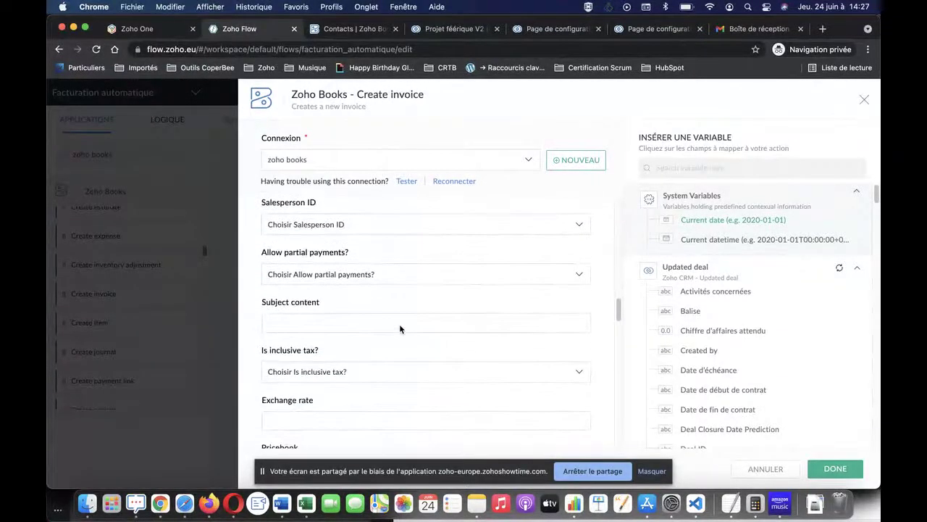
scroll(399, 328, "down", 5)
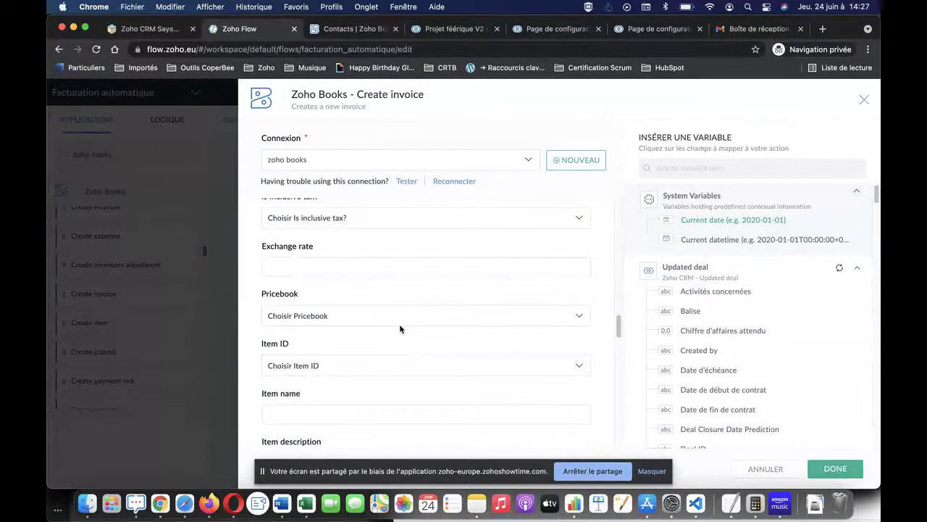
scroll(399, 329, "down", 1)
left_click(400, 330)
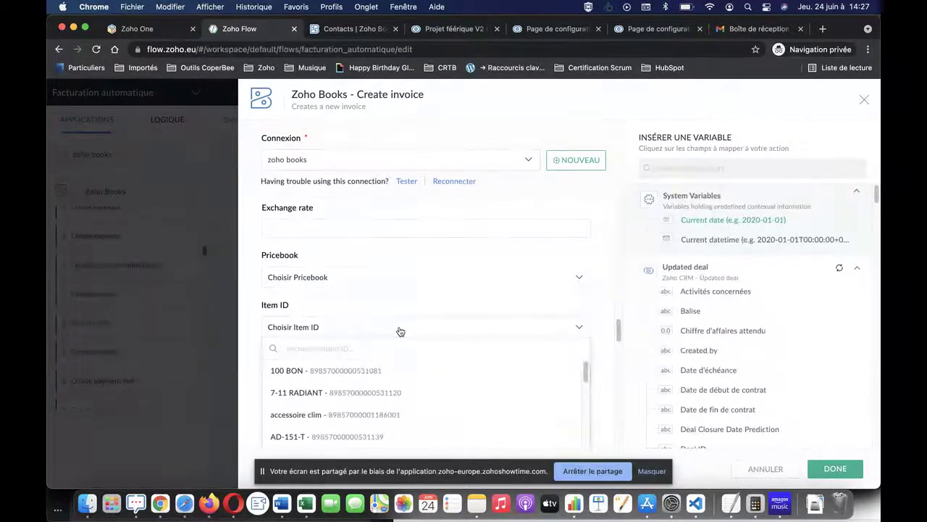
type("four")
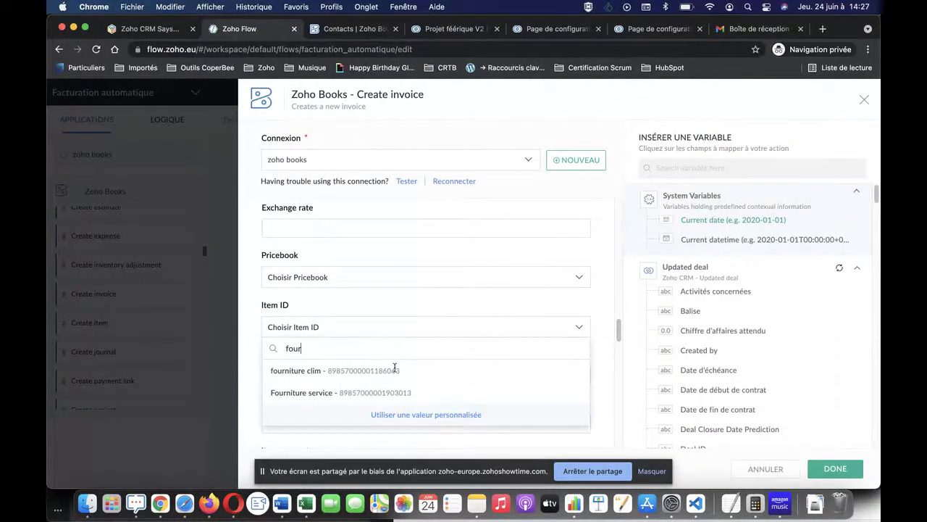
left_click(390, 397)
Fill the invoice's Item name with the Updated deal's "Nom de l'Opportunité" variable.
left_click(323, 383)
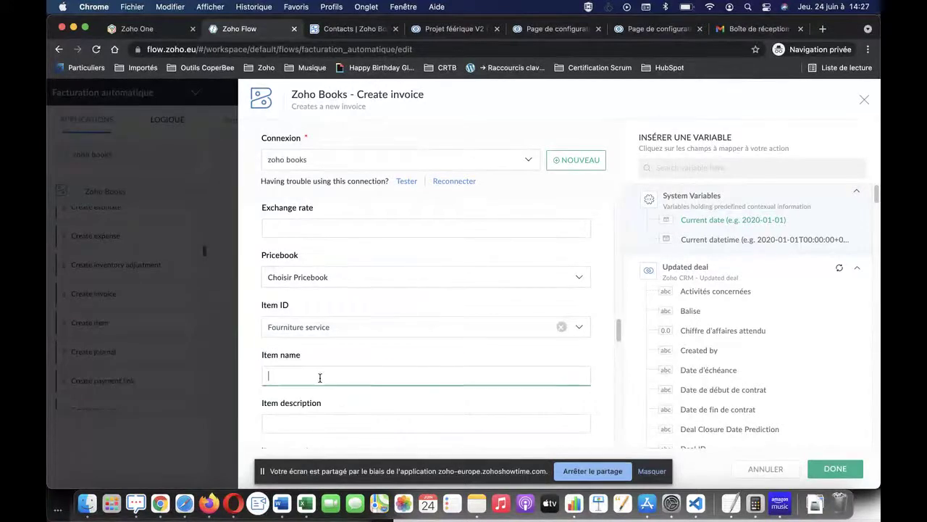
scroll(722, 370, "down", 3)
scroll(723, 370, "up", 3)
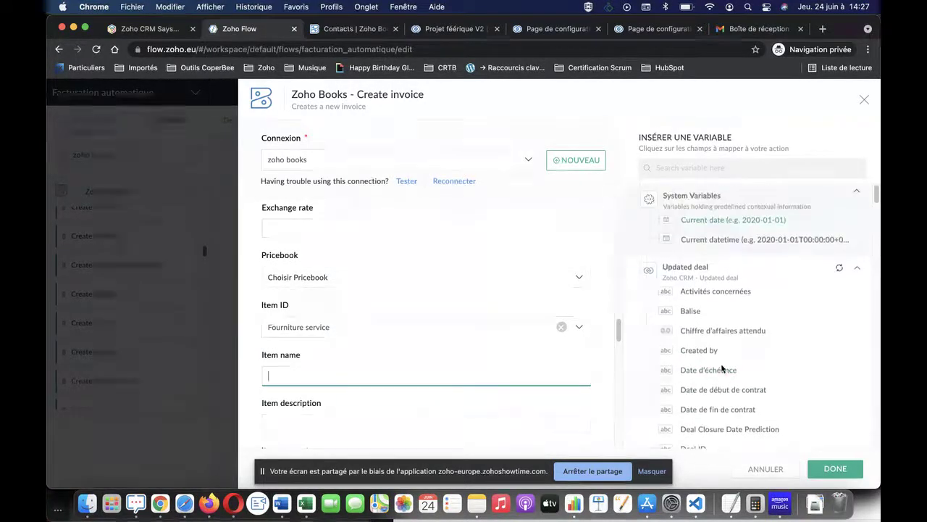
scroll(722, 369, "down", 3)
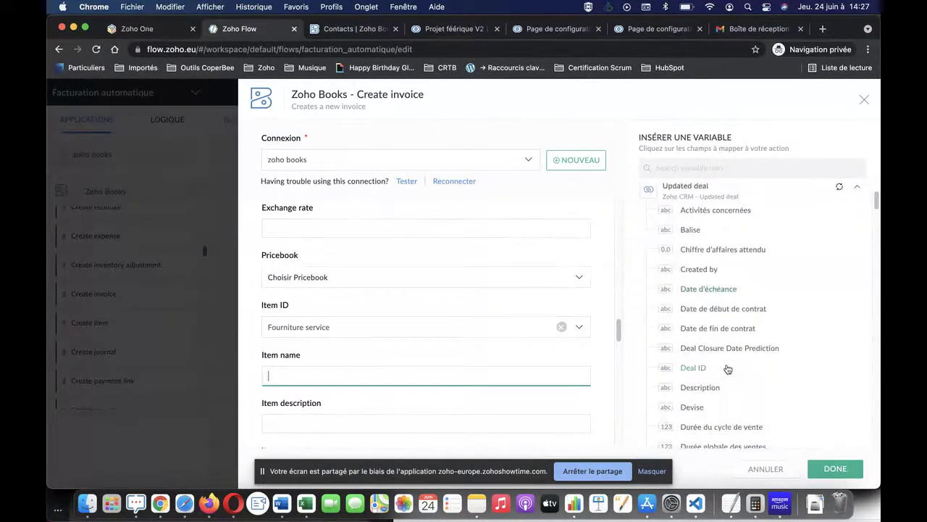
scroll(728, 371, "down", 2)
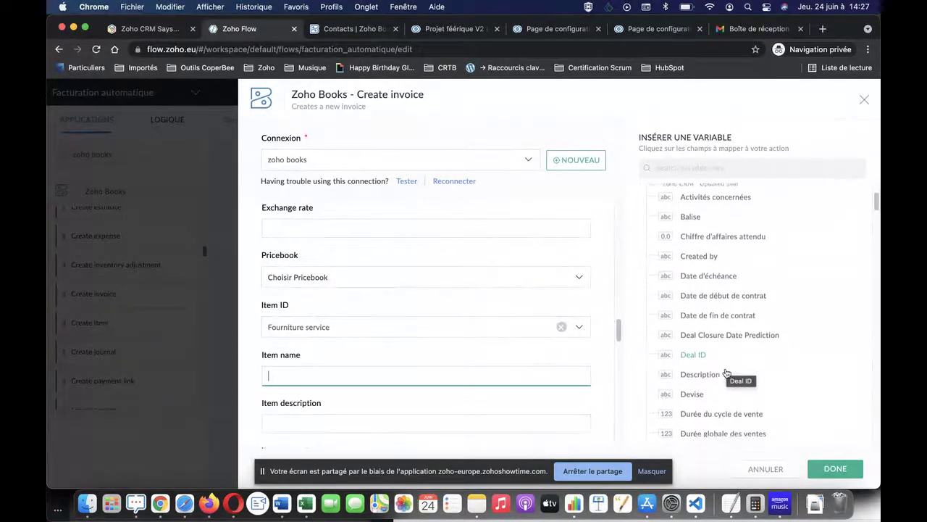
scroll(727, 372, "down", 6)
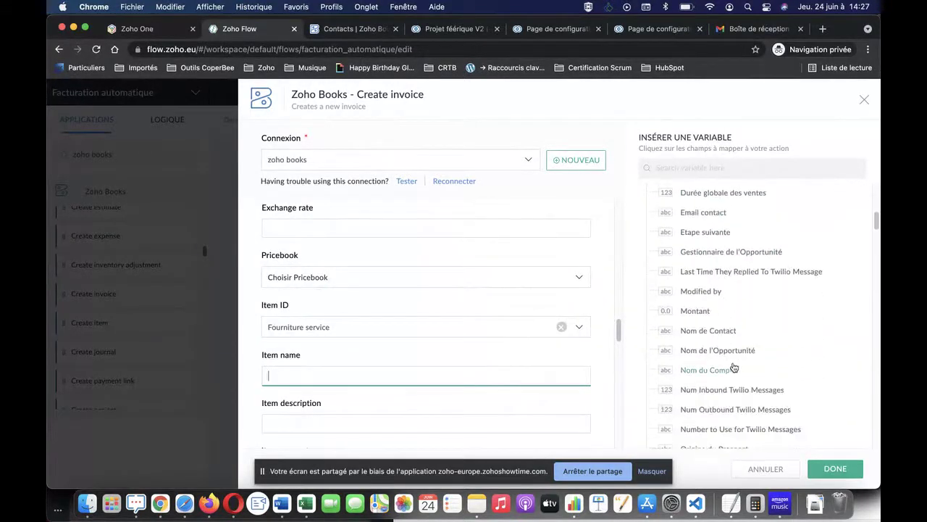
left_click(685, 352)
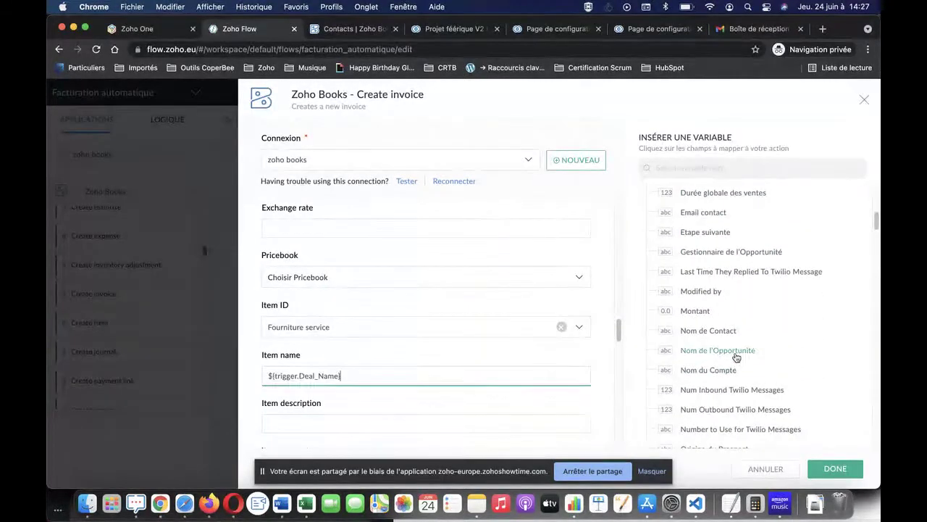
Search the Item account options for "vent" and choose "Ventes" as the item's account.
left_click(391, 414)
scroll(399, 394, "down", 3)
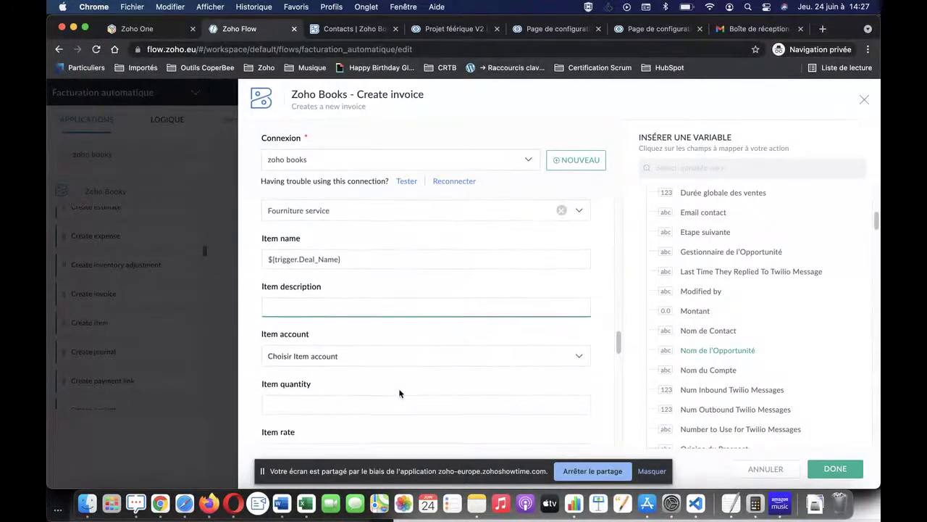
scroll(400, 393, "down", 3)
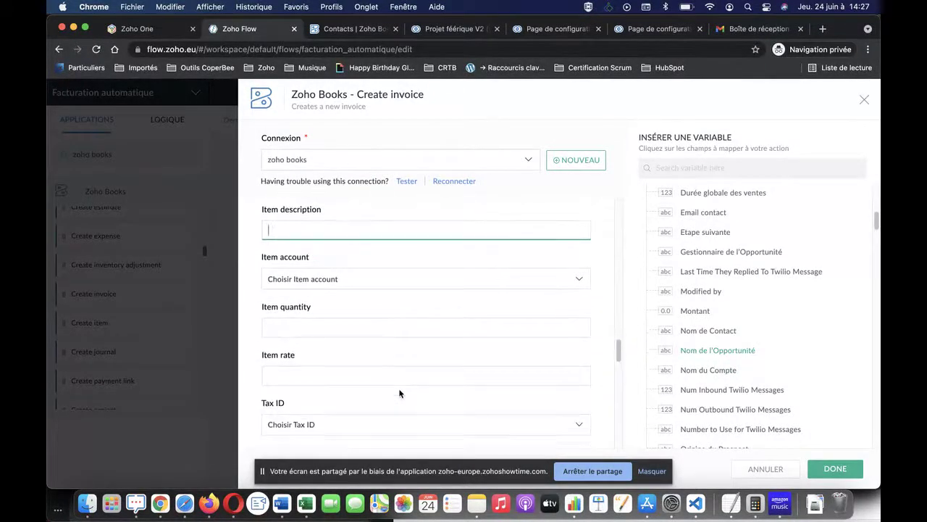
left_click(374, 278)
type("vent")
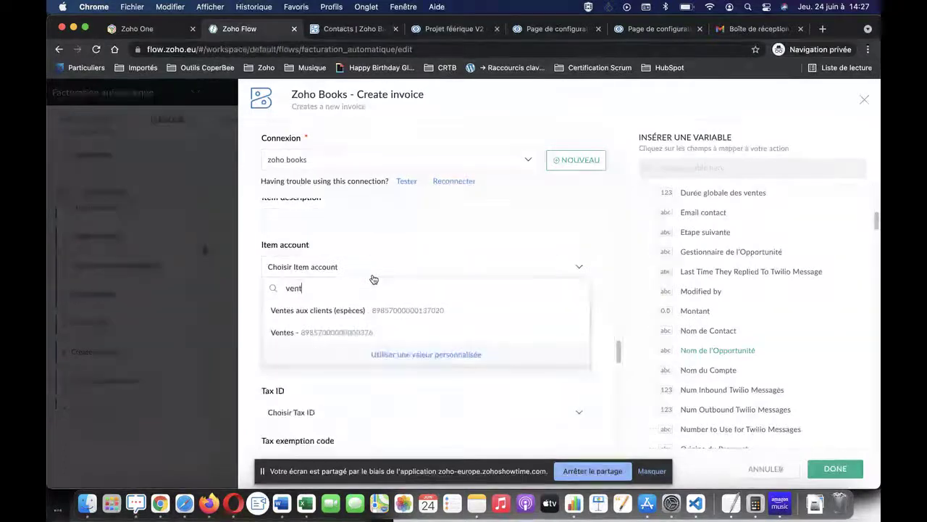
left_click(367, 333)
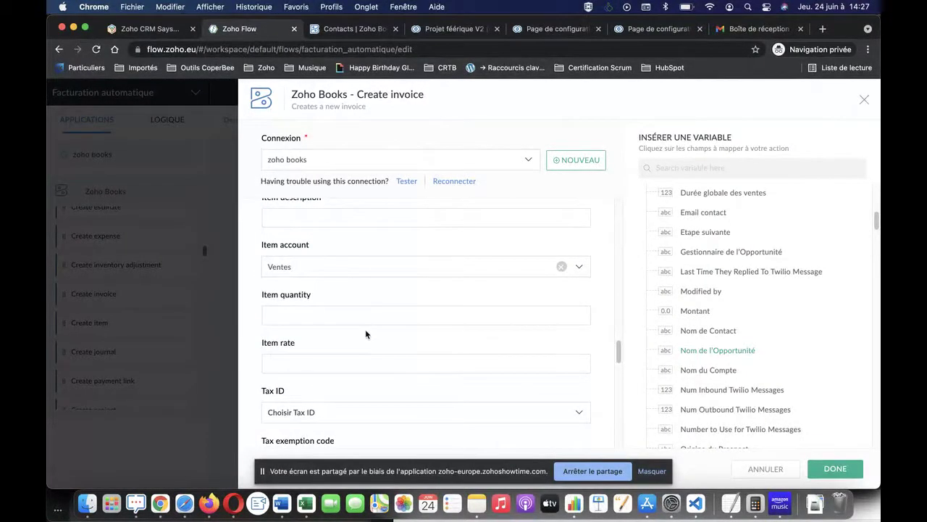
Set the Item quantity to 1 and fill the Item rate with the Updated deal's "Montant" variable.
left_click(348, 317)
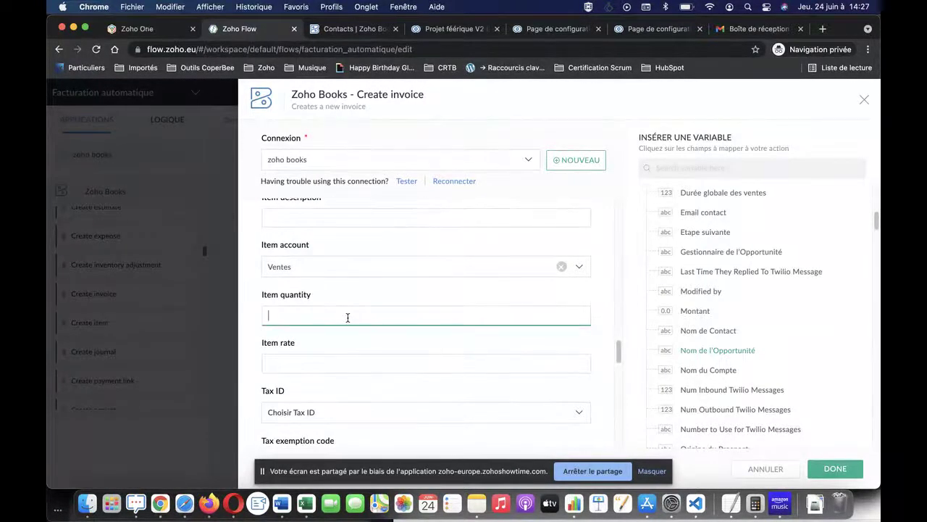
left_click(347, 360)
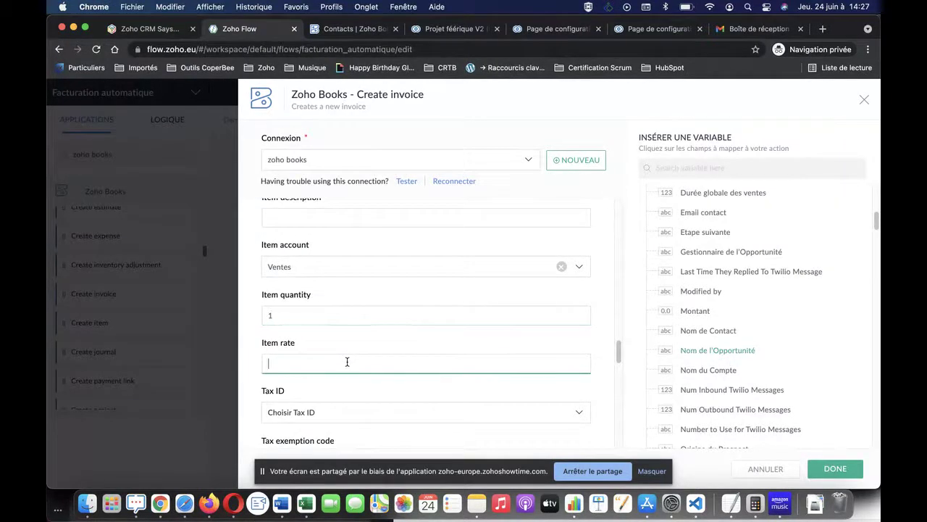
left_click(697, 312)
Choose "TVA" as the invoice item's Tax ID.
scroll(406, 318, "down", 5)
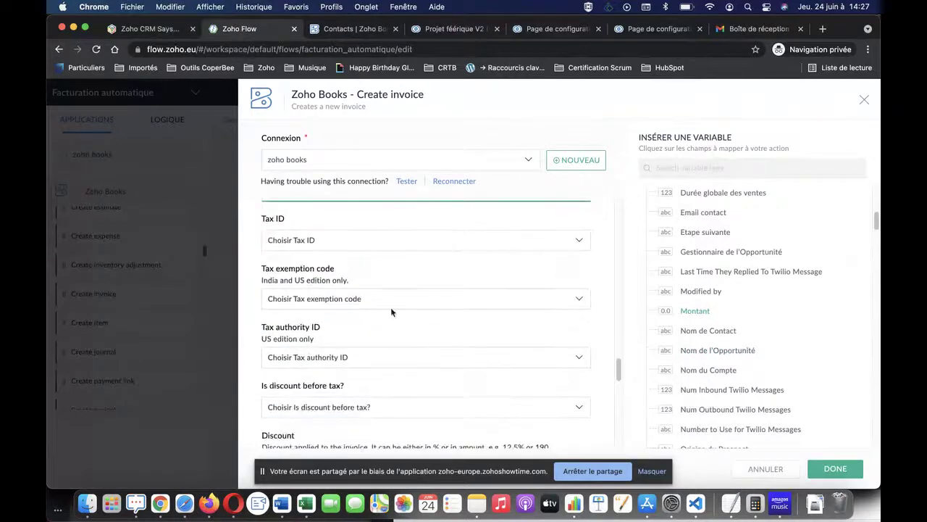
left_click(372, 246)
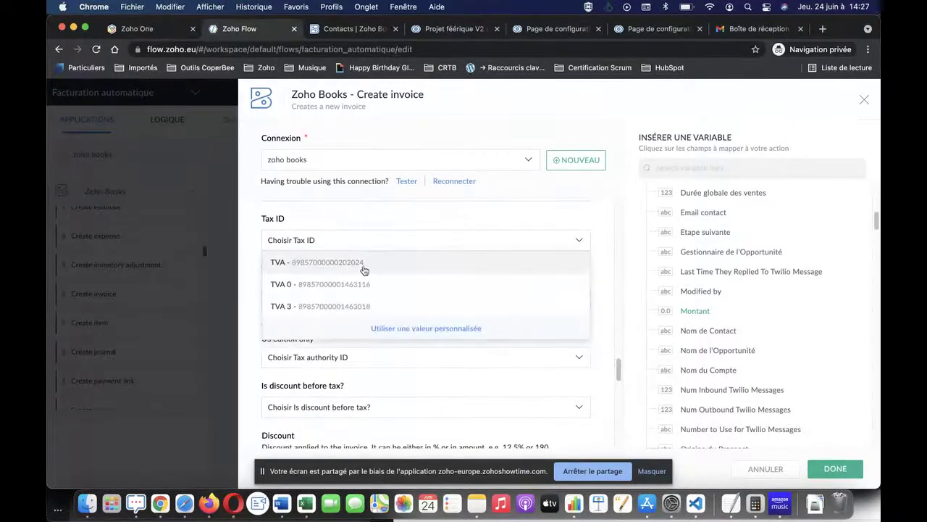
left_click(366, 267)
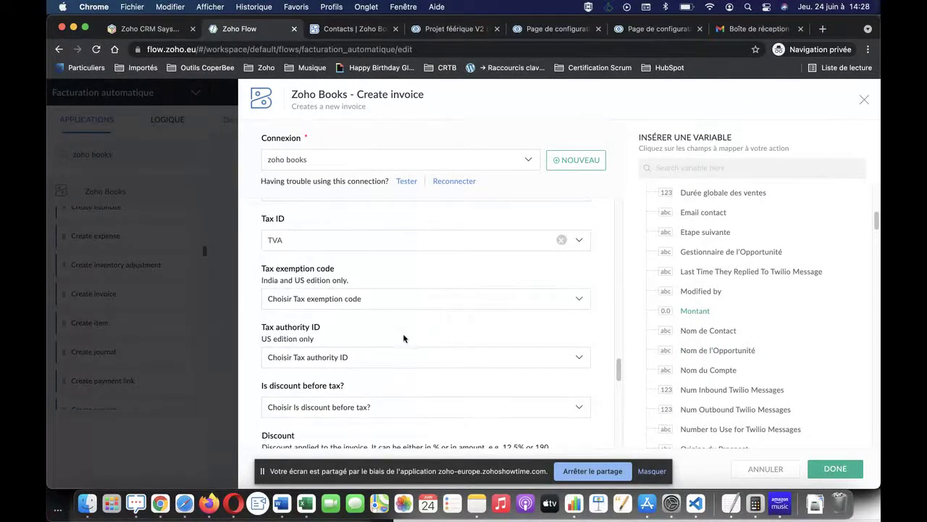
Fill the invoice's Zoho CRM potential ID with the Updated deal's "Deal ID" variable.
scroll(412, 364, "down", 5)
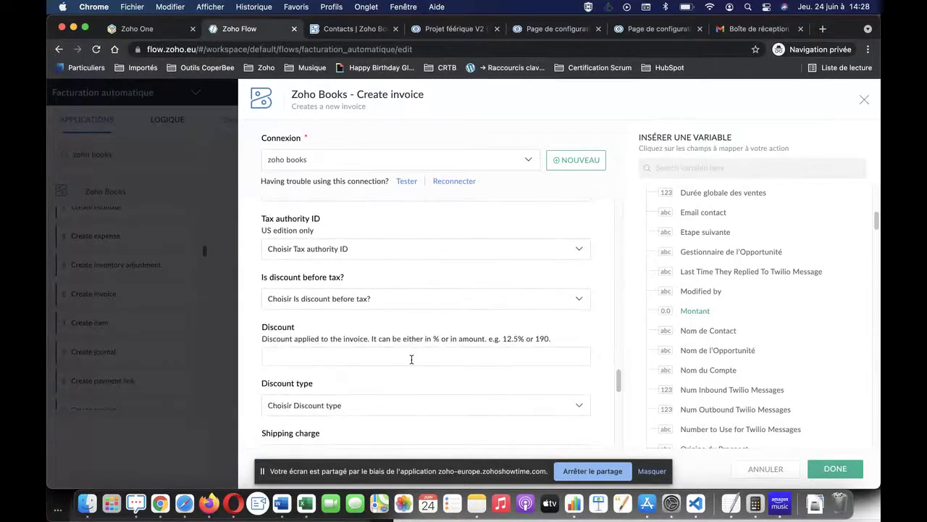
scroll(411, 360, "down", 5)
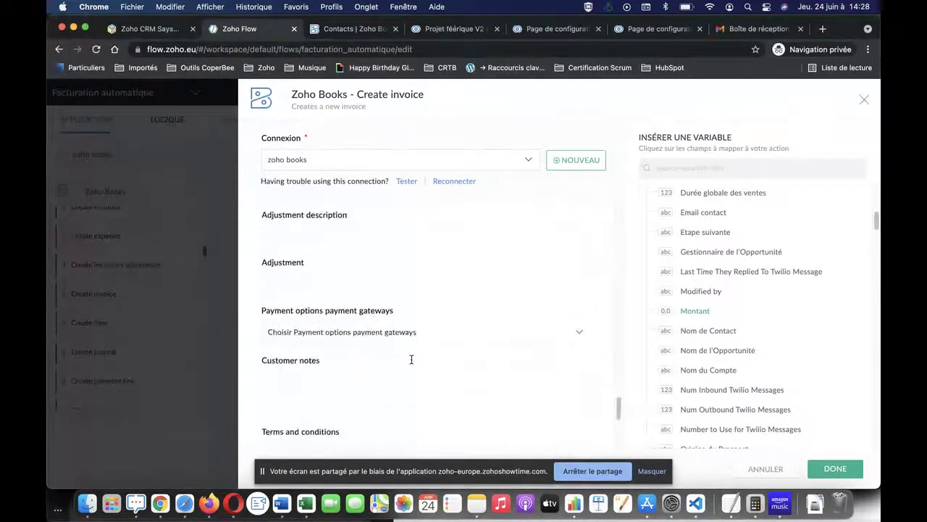
scroll(413, 364, "down", 2)
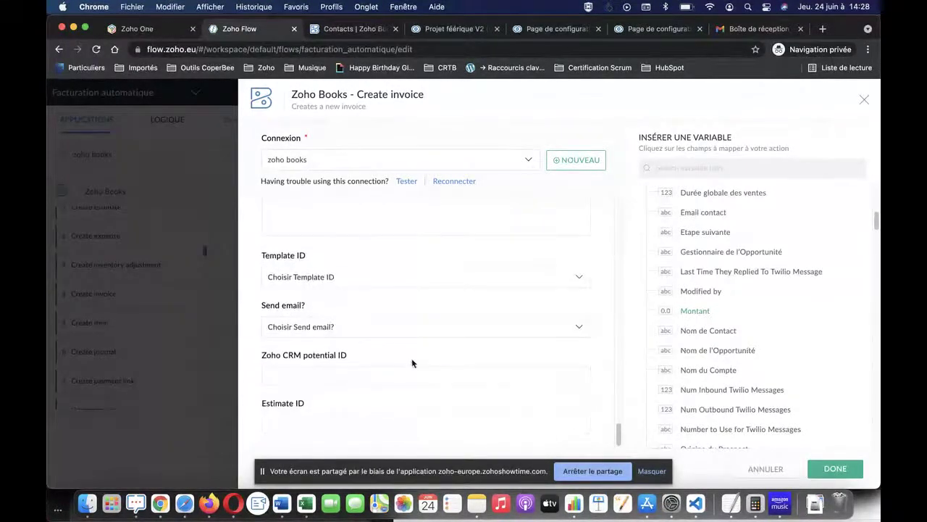
left_click(412, 371)
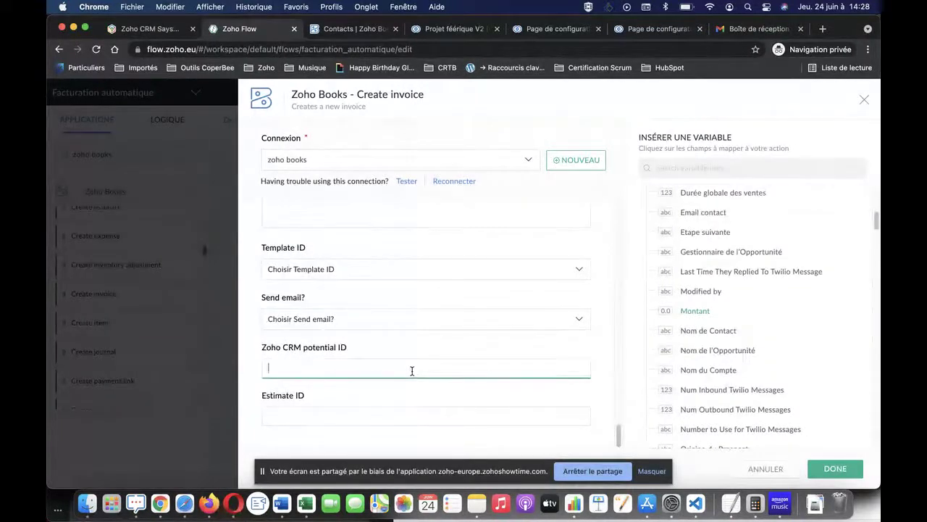
scroll(688, 348, "up", 3)
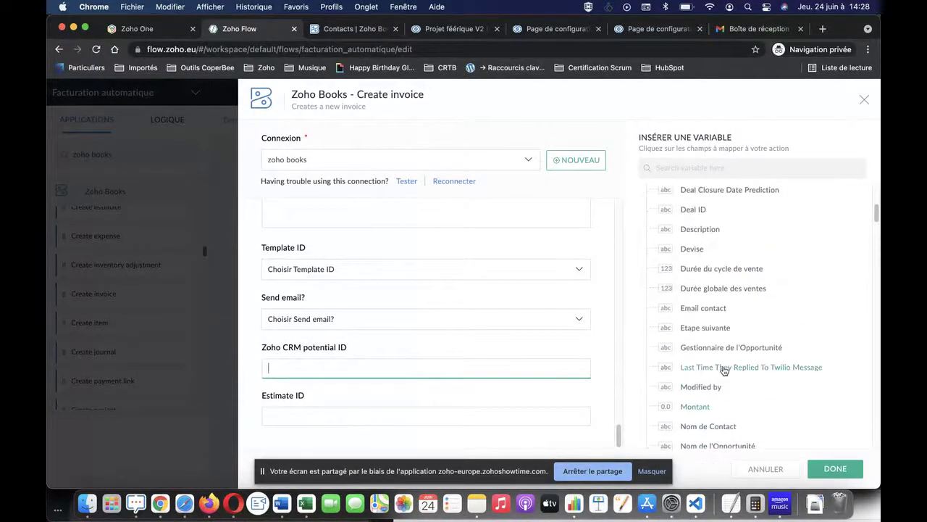
left_click(693, 223)
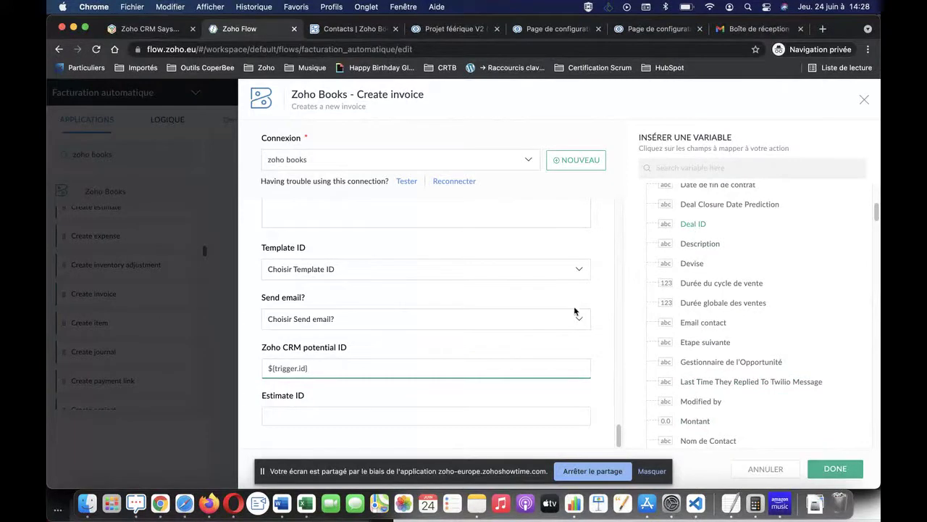
Review the filled-in invoice fields and save the Create invoice action's configuration.
scroll(466, 307, "down", 10)
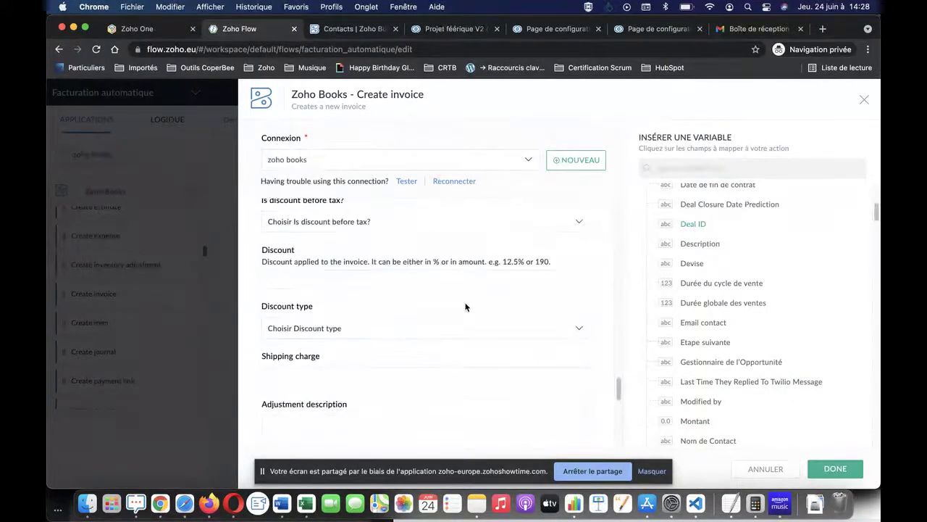
scroll(466, 307, "up", 5)
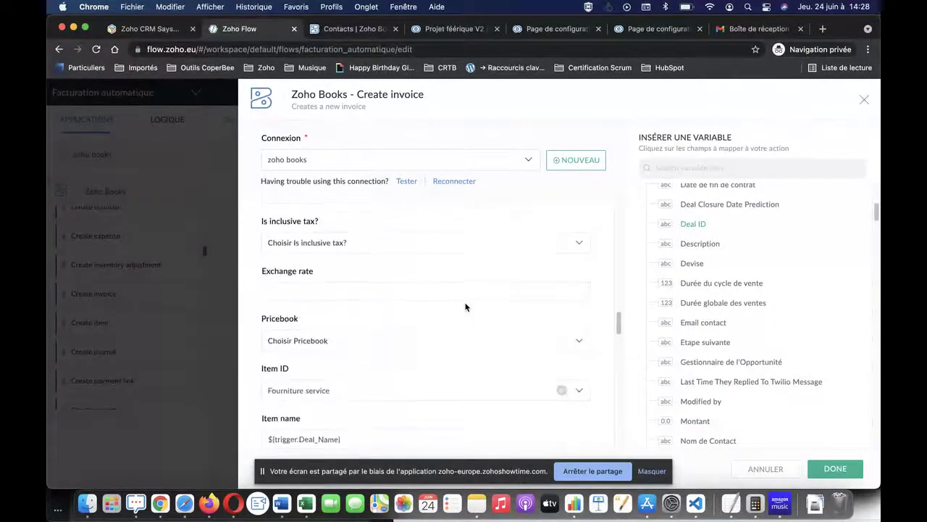
scroll(465, 303, "down", 5)
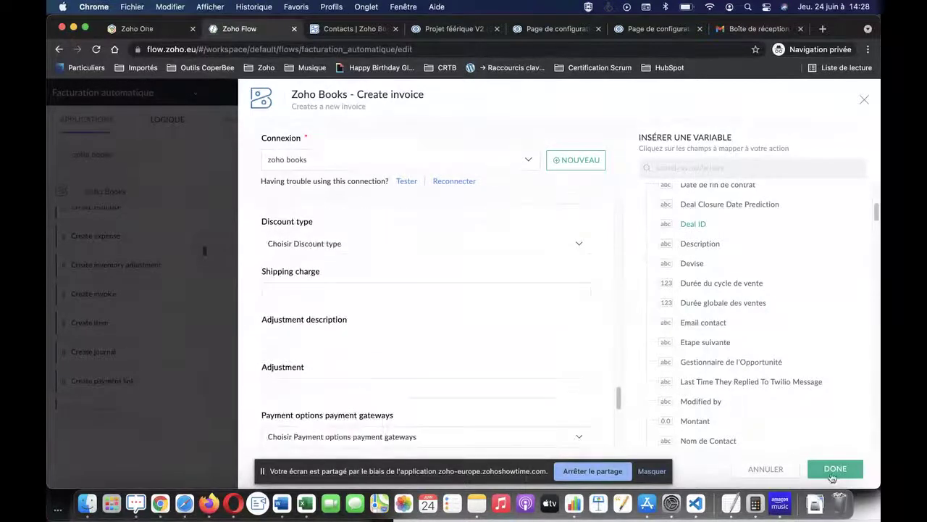
left_click(833, 470)
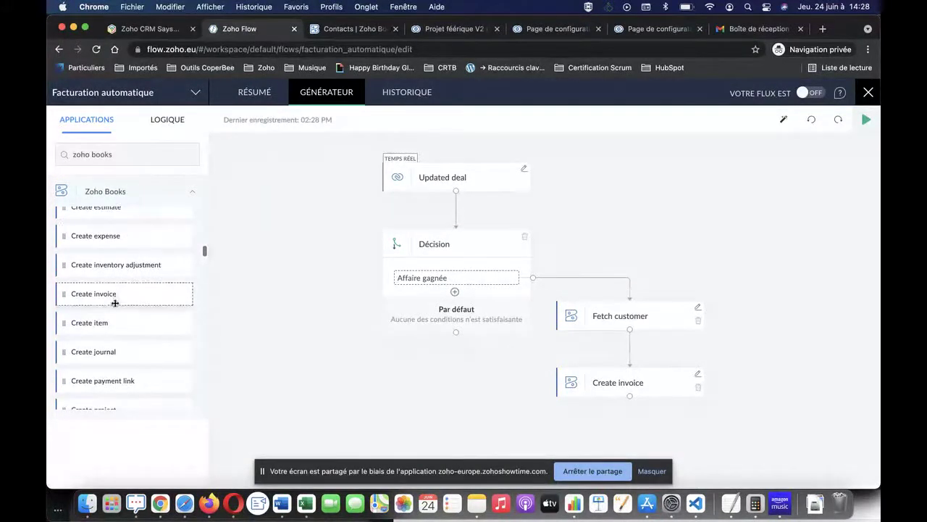
Add the Zoho Books "Send invoice" action to the flow below Create invoice.
scroll(120, 339, "down", 15)
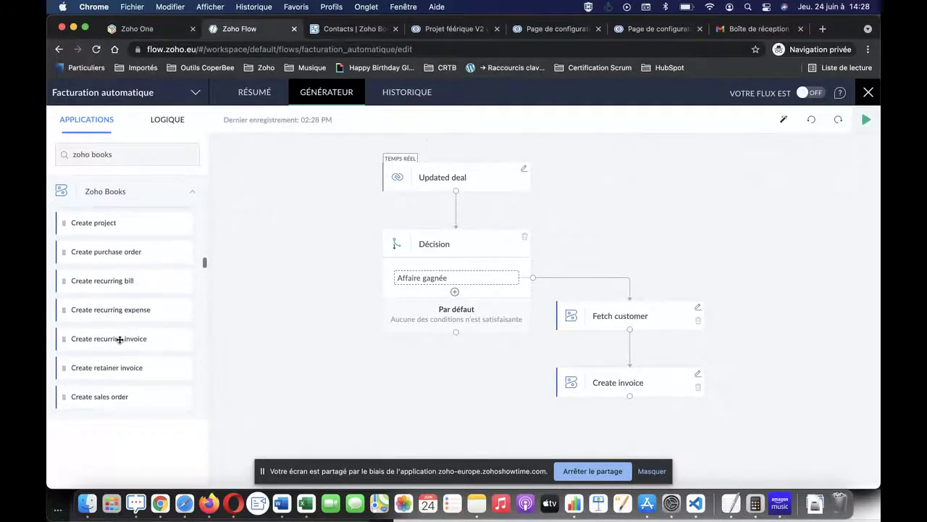
scroll(120, 340, "down", 20)
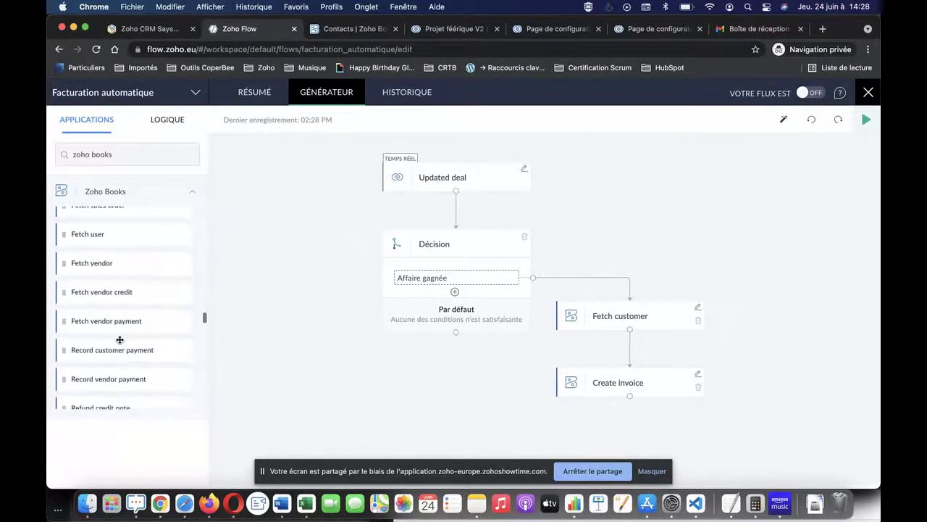
scroll(119, 340, "up", 5)
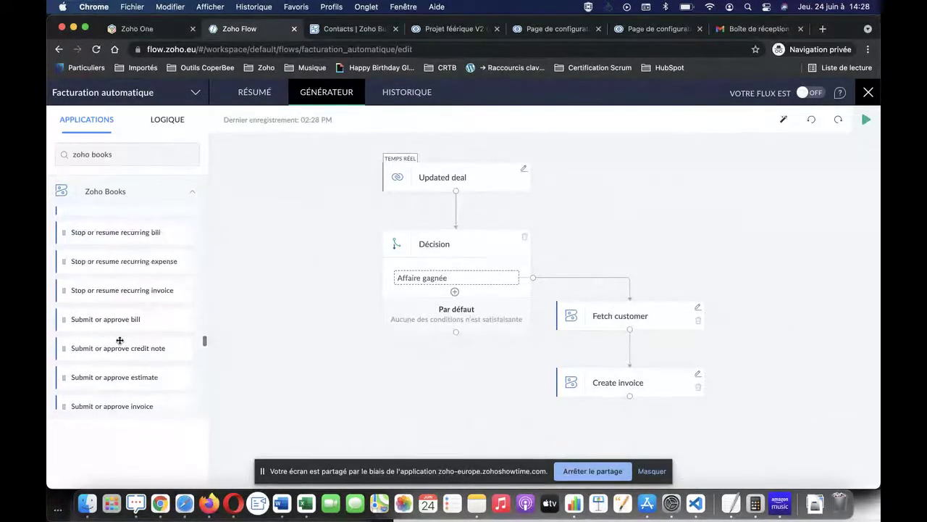
scroll(119, 339, "up", 2)
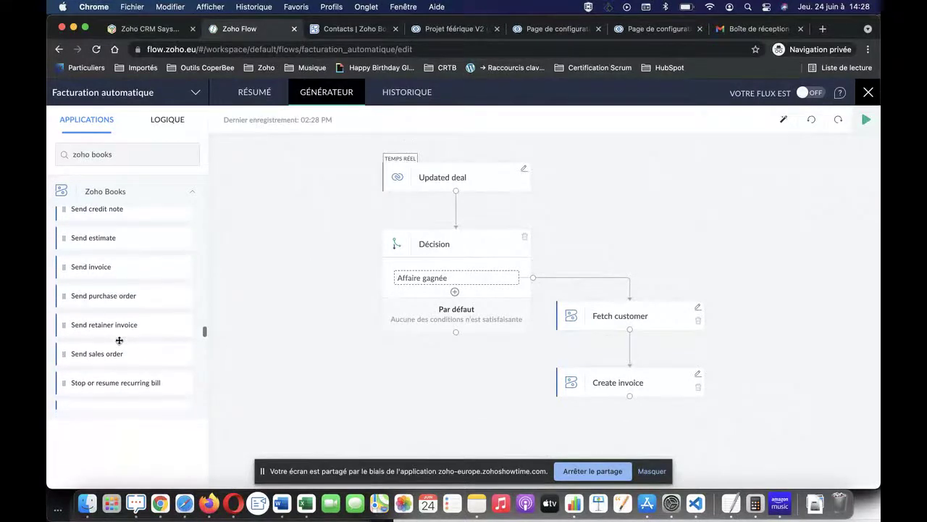
left_click_drag(116, 269, 642, 436)
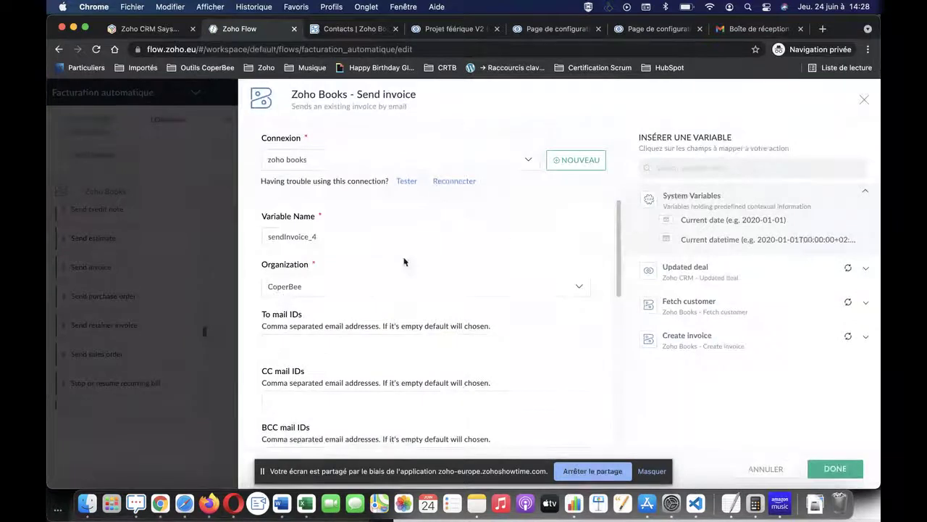
Fill the Send invoice action's To mail IDs with the Fetch customer's "Email address" variable.
left_click(345, 340)
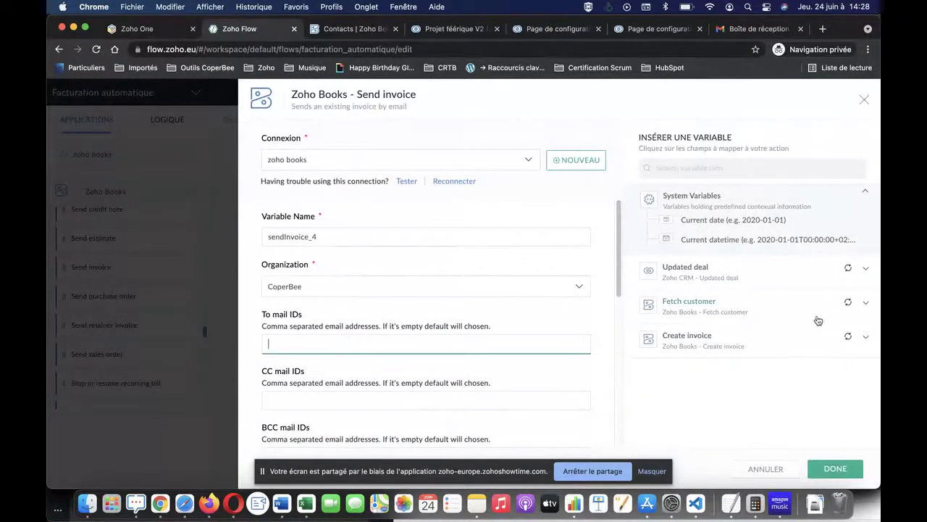
left_click(749, 313)
scroll(774, 368, "down", 2)
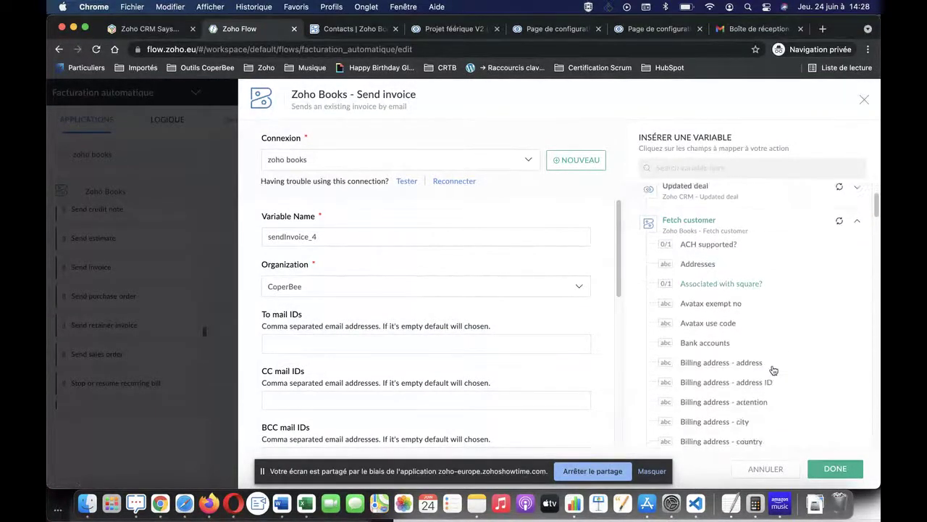
scroll(774, 370, "down", 8)
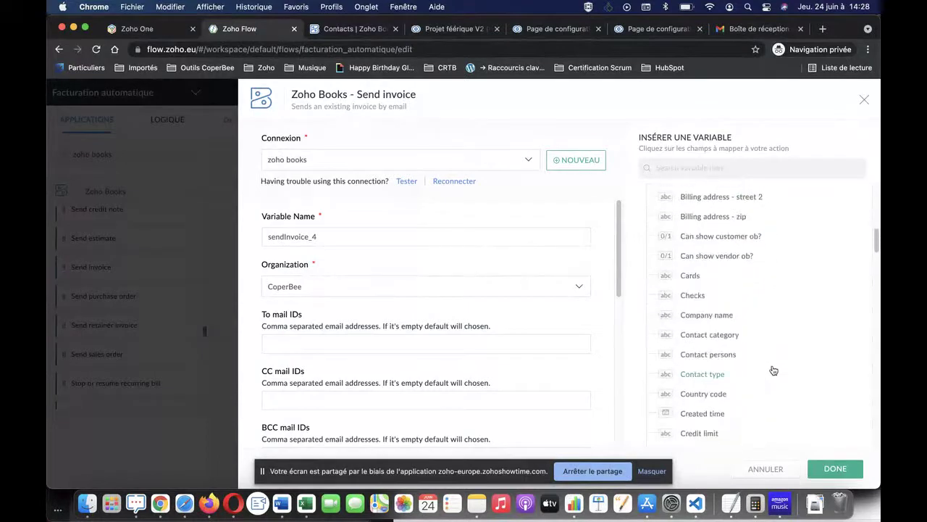
scroll(773, 370, "down", 10)
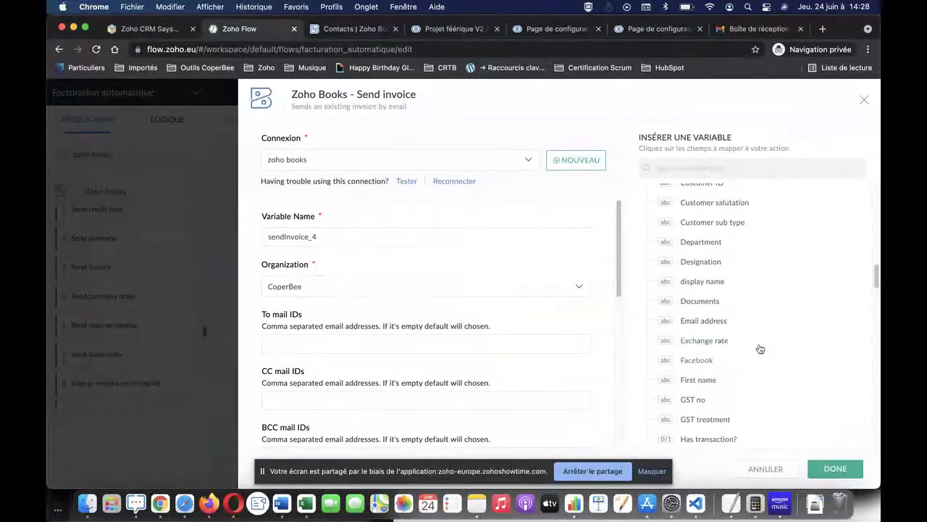
left_click(717, 328)
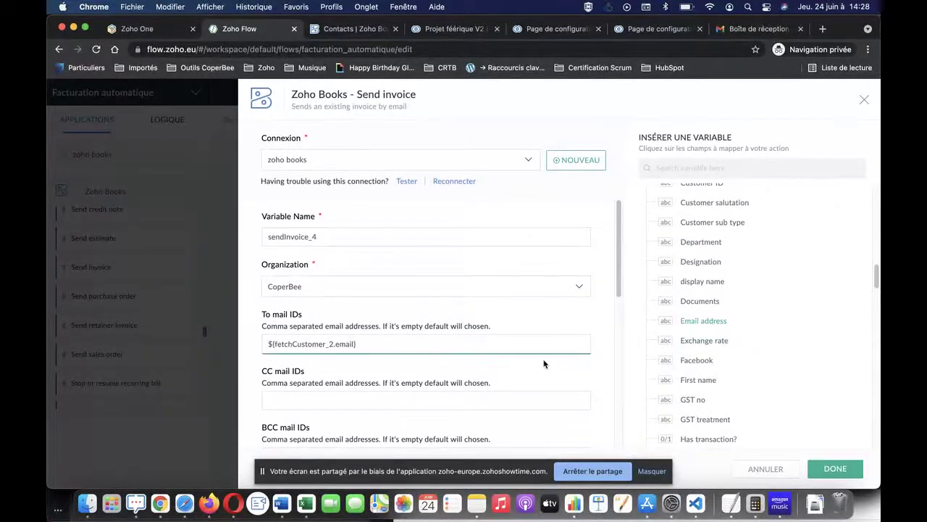
Review the Send invoice action's optional CC, BCC, subject and body fields and try to save its configuration.
scroll(545, 382, "down", 5)
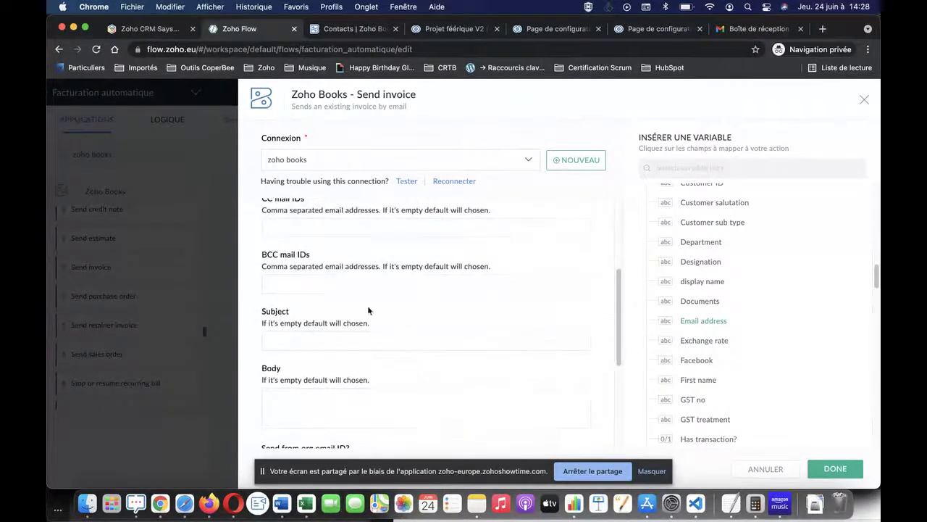
scroll(358, 269, "up", 3)
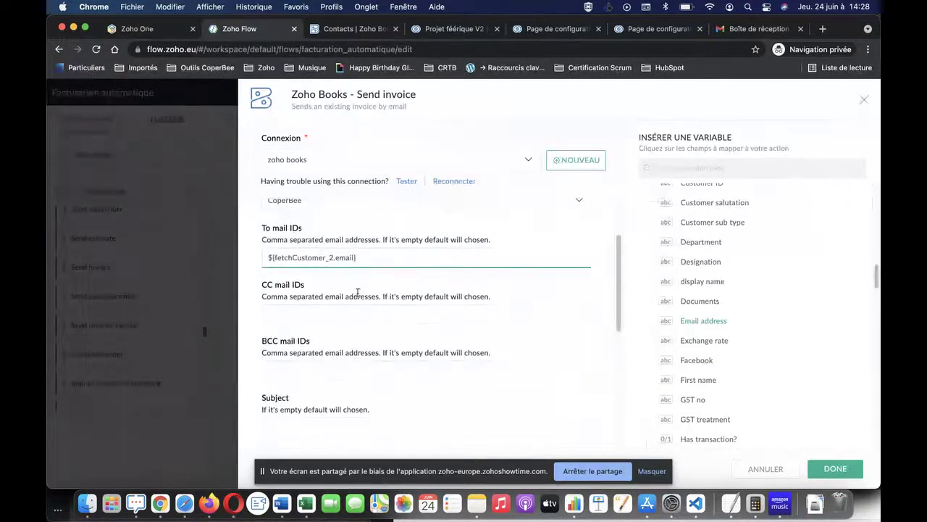
scroll(410, 389, "down", 2)
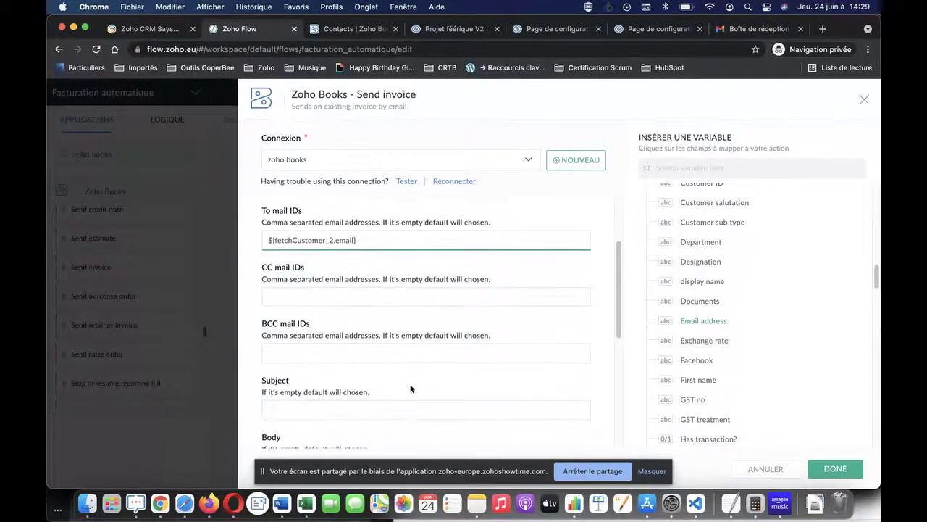
scroll(394, 394, "down", 3)
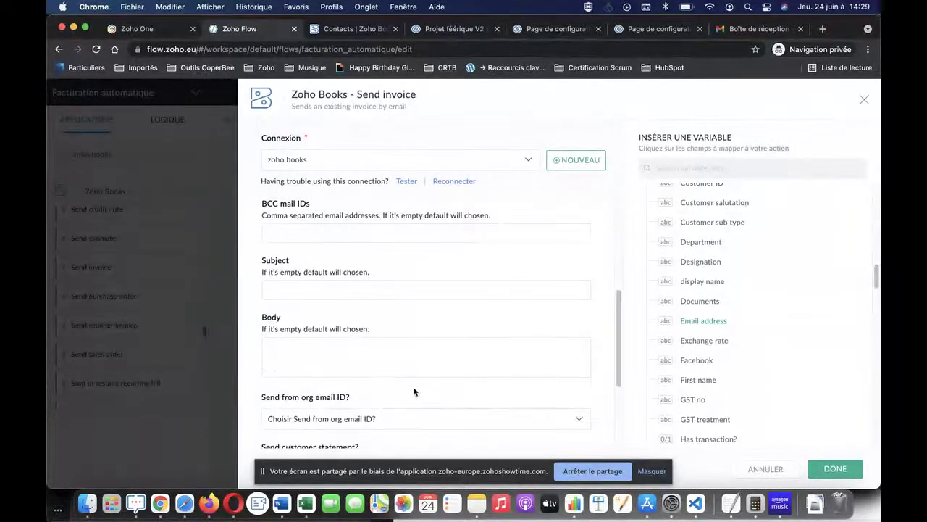
scroll(414, 389, "up", 5)
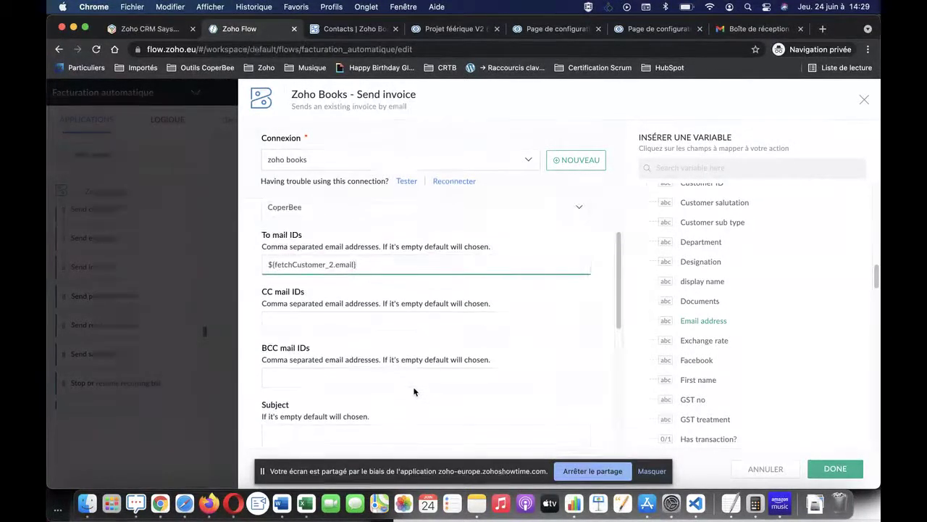
left_click(836, 469)
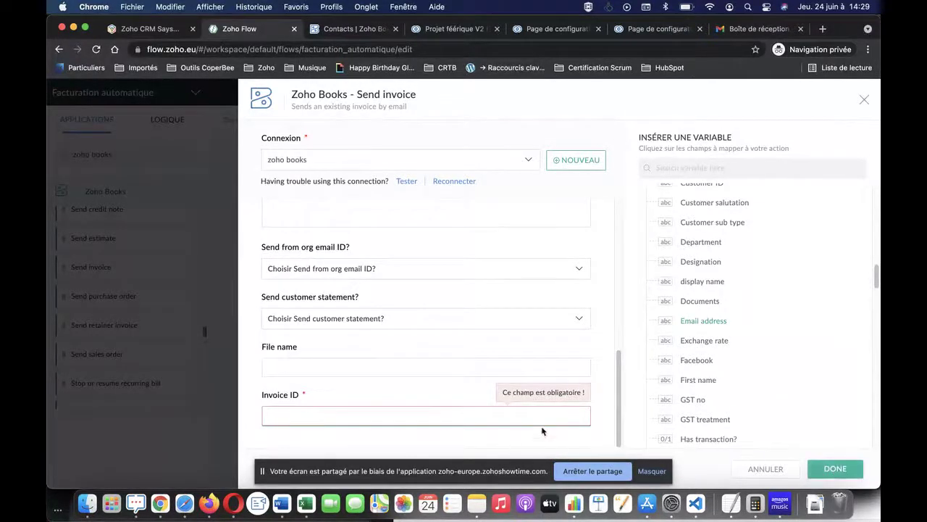
Fill the Send invoice action's required Invoice ID with the Create invoice "Invoice ID" variable and save the action.
scroll(737, 271, "up", 5)
scroll(737, 271, "up", 5)
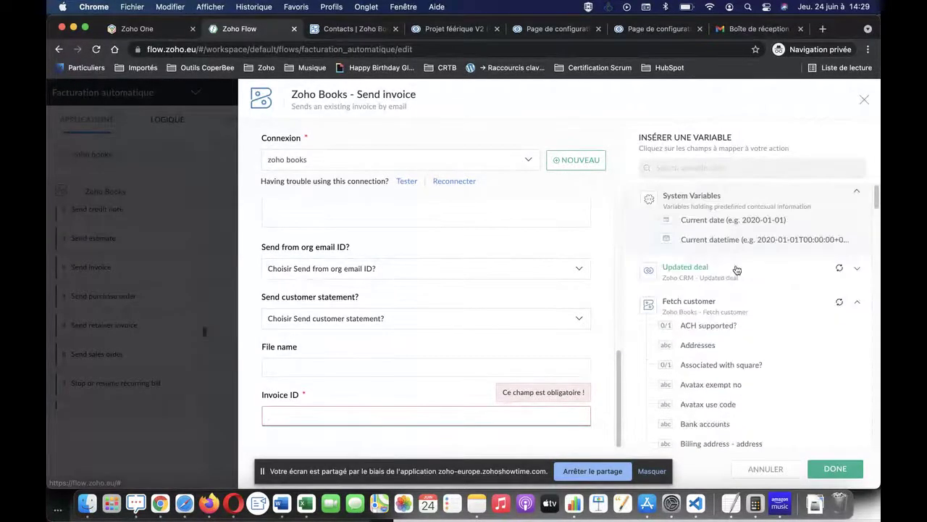
left_click(747, 308)
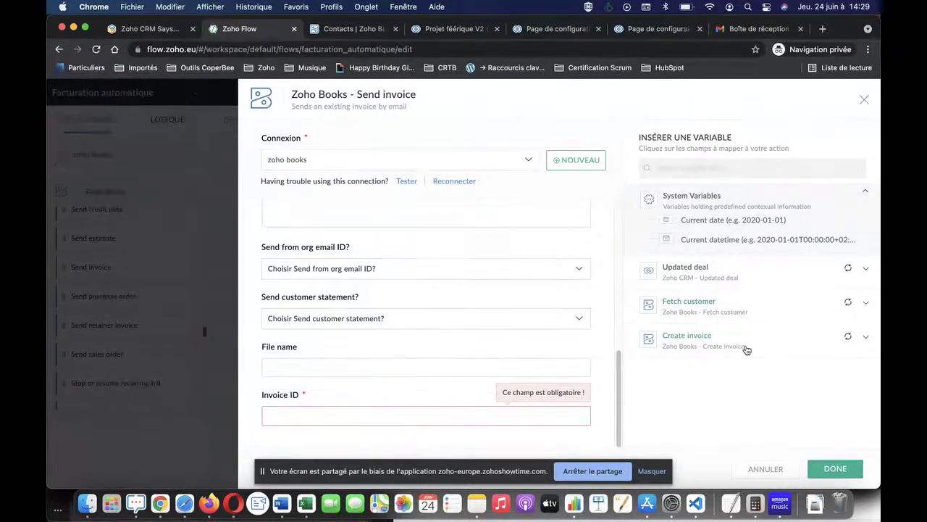
left_click(748, 345)
scroll(735, 384, "down", 10)
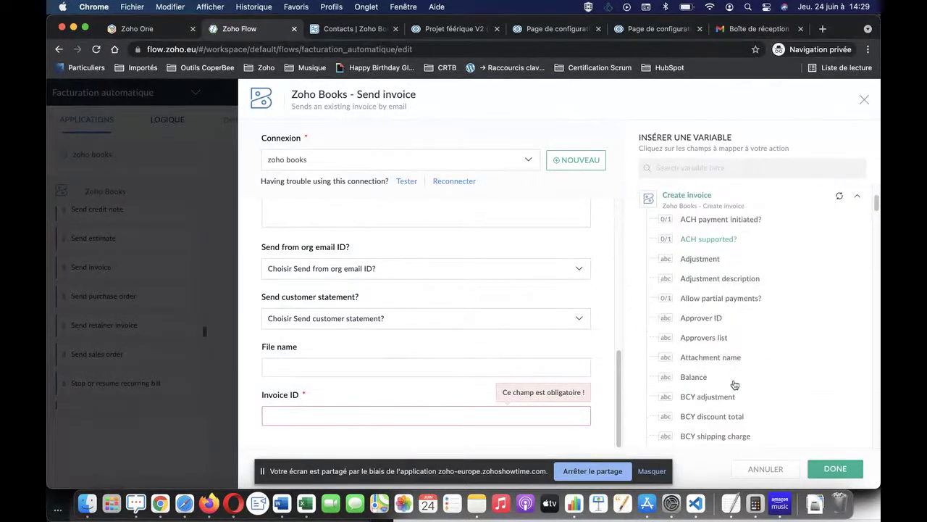
scroll(735, 384, "down", 5)
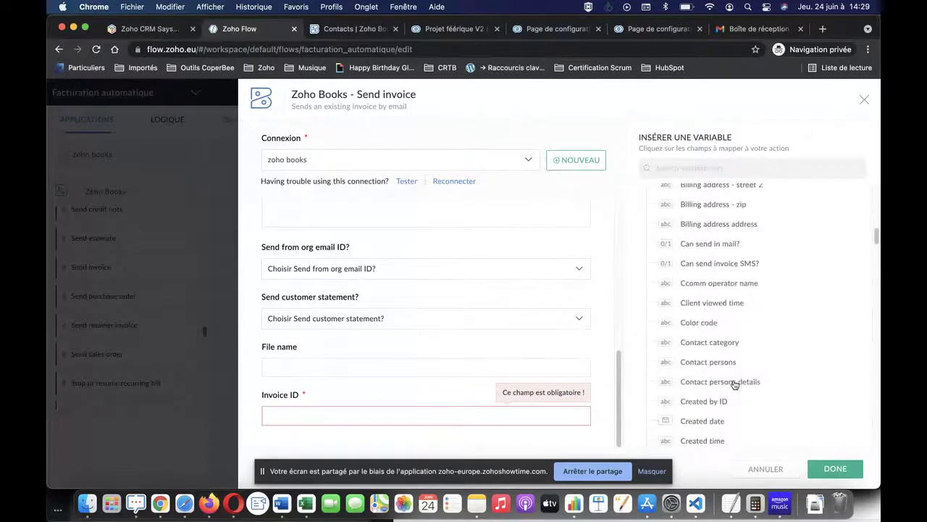
scroll(734, 384, "down", 15)
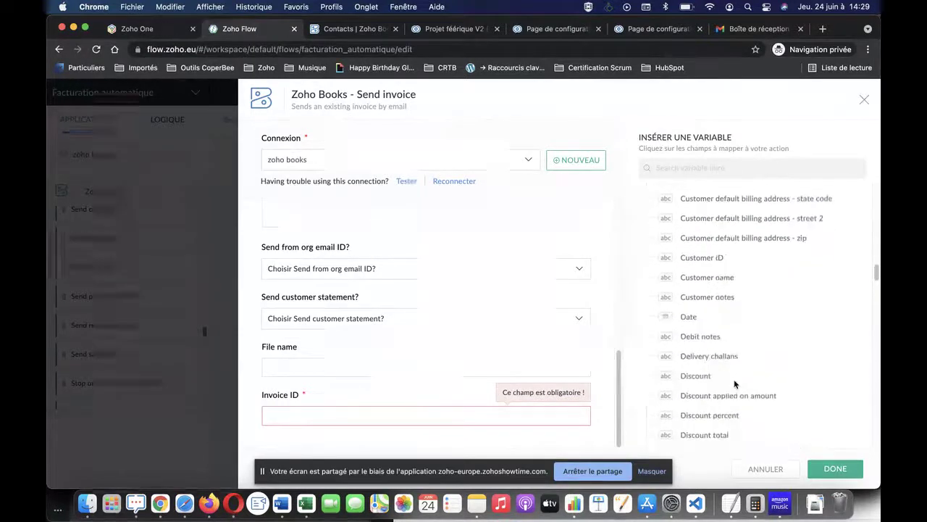
scroll(733, 384, "down", 12)
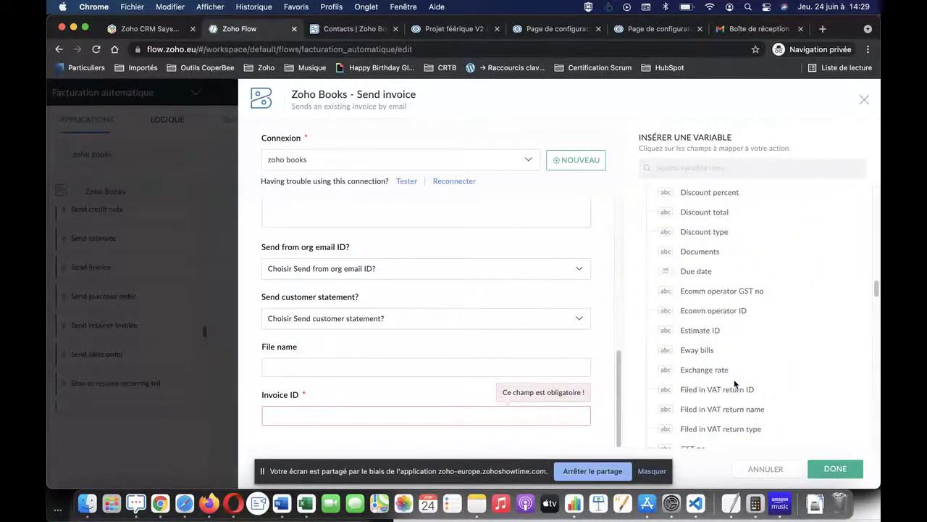
left_click(729, 376)
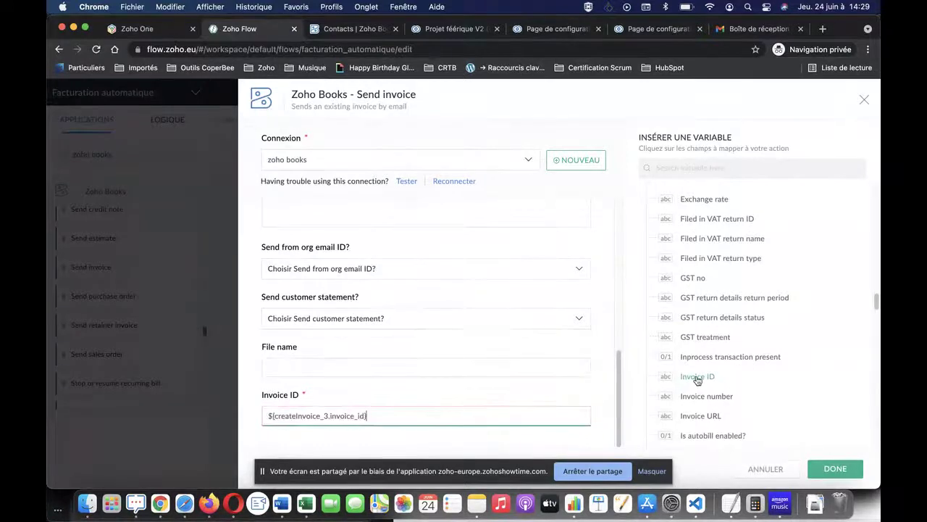
left_click(837, 472)
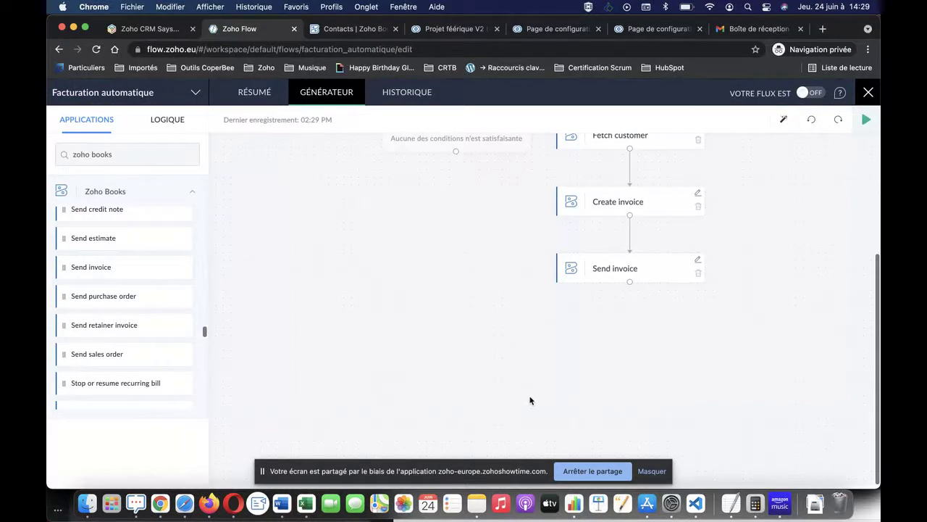
Look over the complete flow and start its test and debug mode.
scroll(490, 393, "up", 5)
scroll(489, 393, "down", 1)
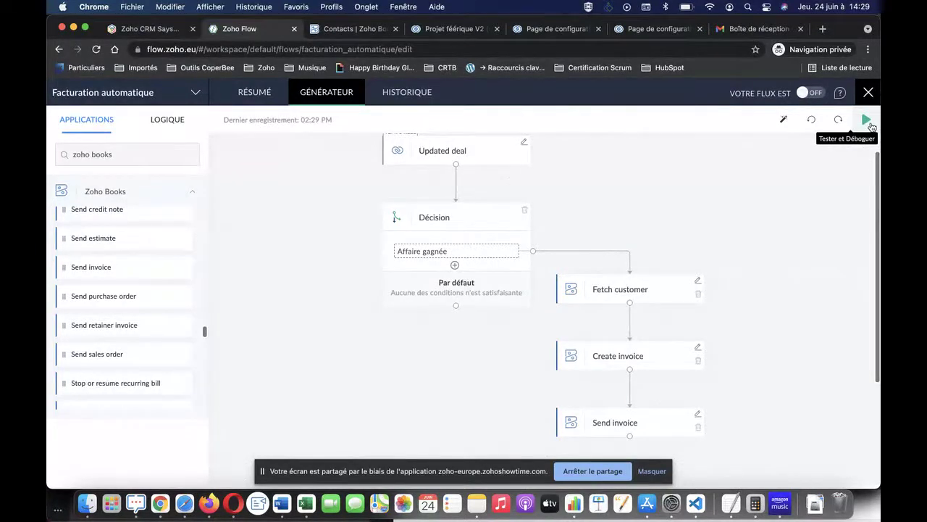
left_click(866, 120)
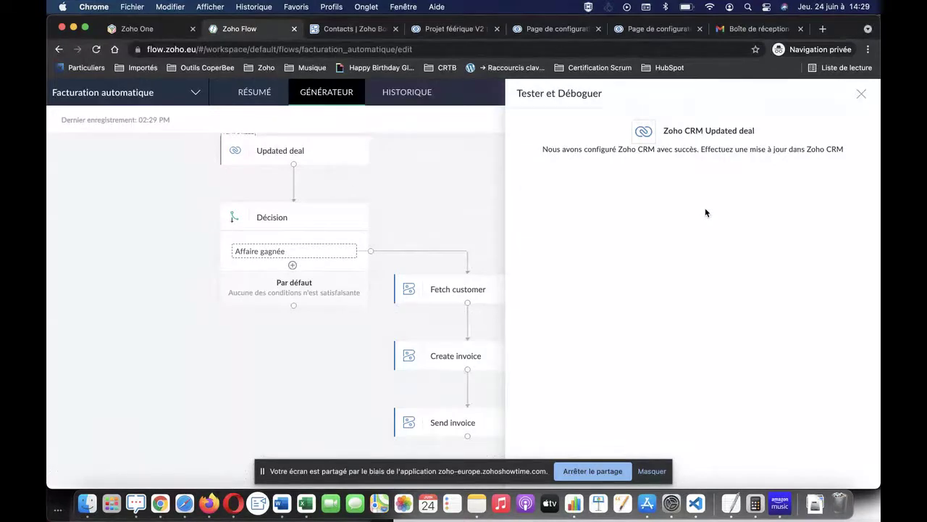
Switch to Zoho CRM and set the "Projet féérique V2" deal's stage to "Gagnés fermés".
left_click(455, 31)
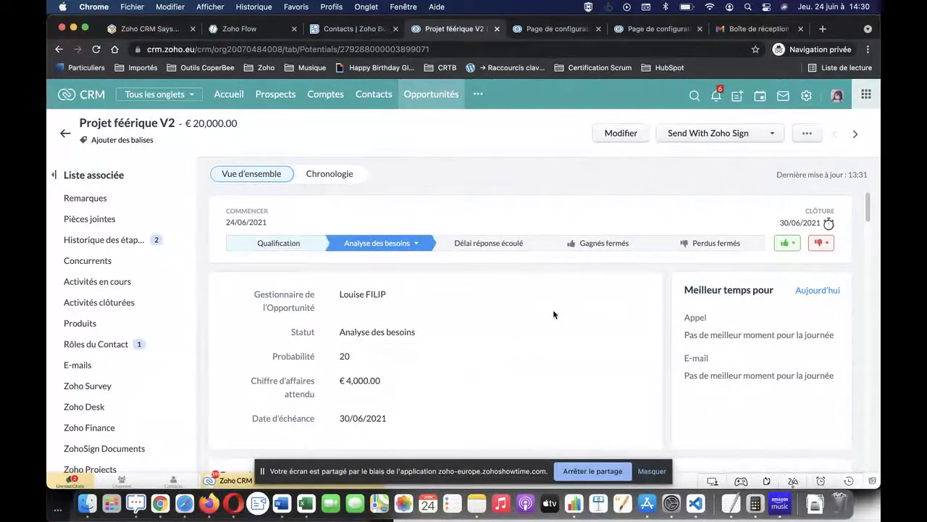
scroll(553, 312, "down", 5)
scroll(553, 312, "up", 5)
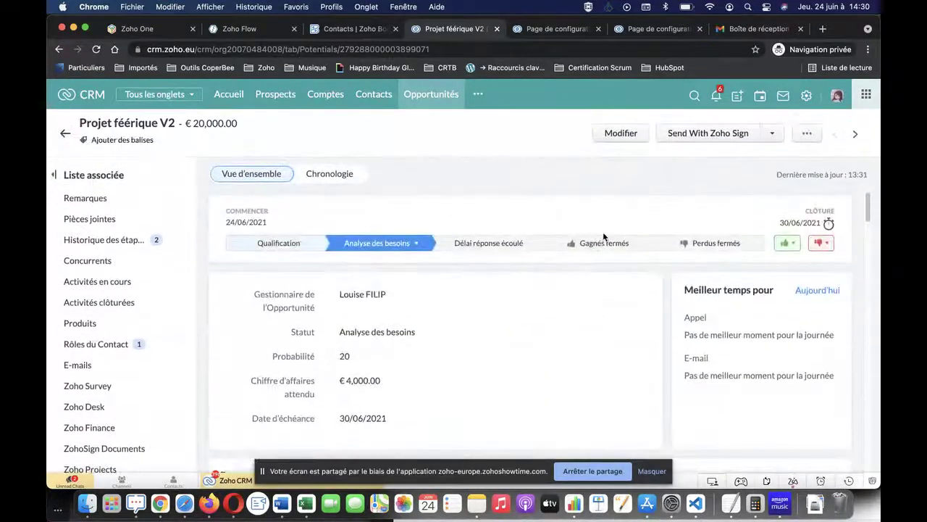
left_click(605, 244)
left_click(592, 242)
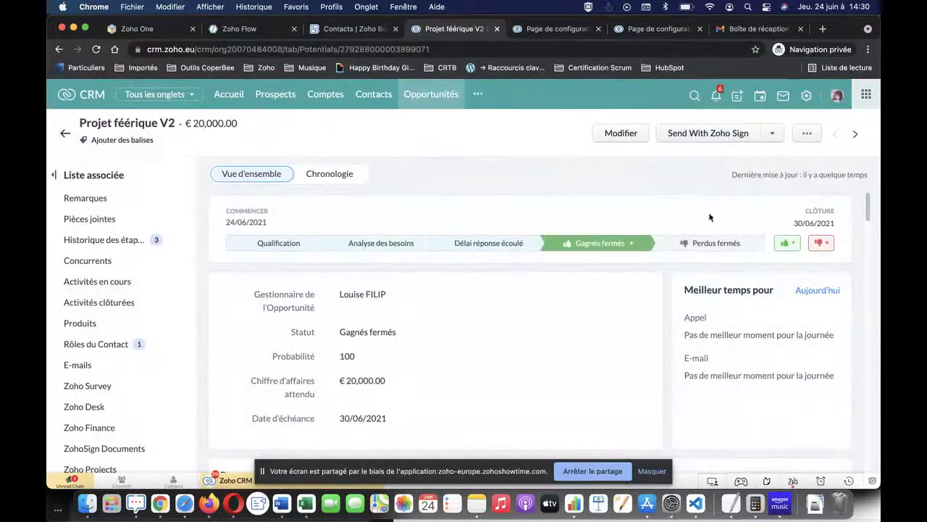
Return to Zoho Flow, run the test with the received deal data and inspect the Fetch customer and Send invoice outputs.
left_click(265, 26)
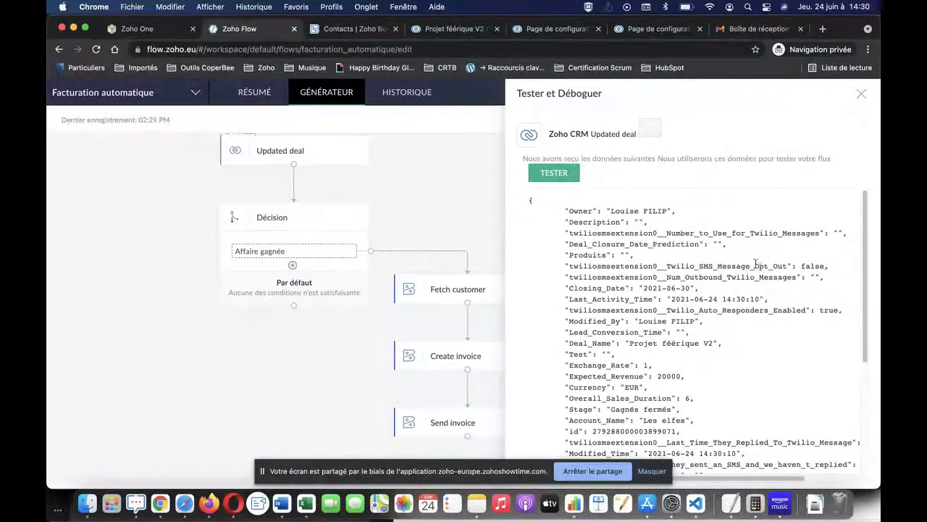
left_click(560, 177)
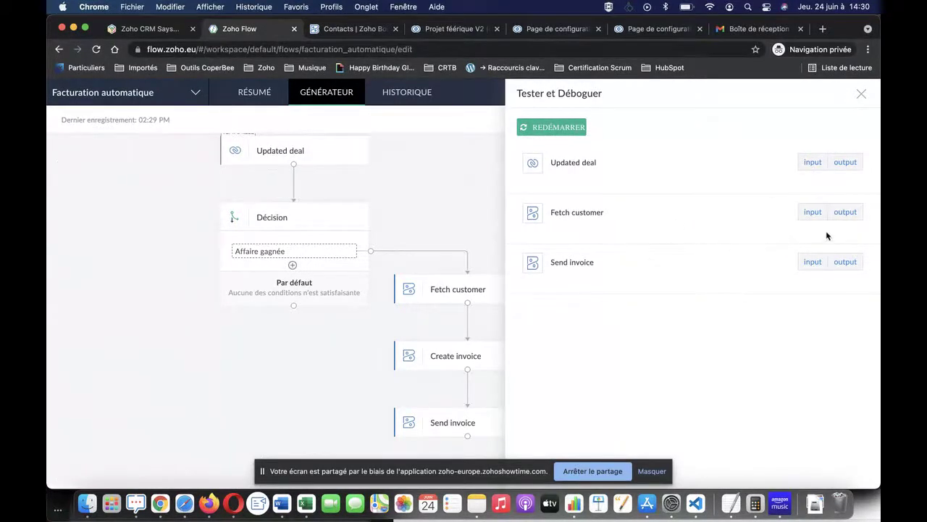
left_click(845, 213)
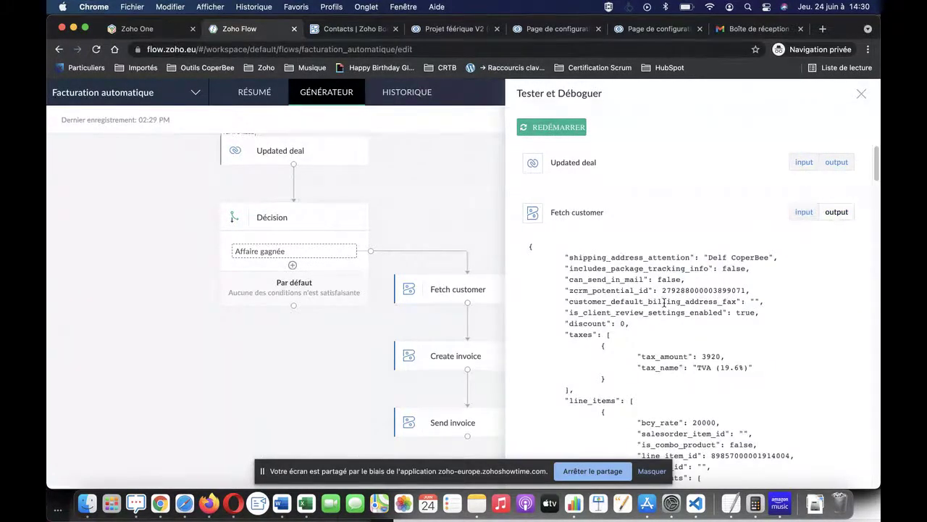
scroll(664, 302, "down", 3)
scroll(703, 284, "up", 3)
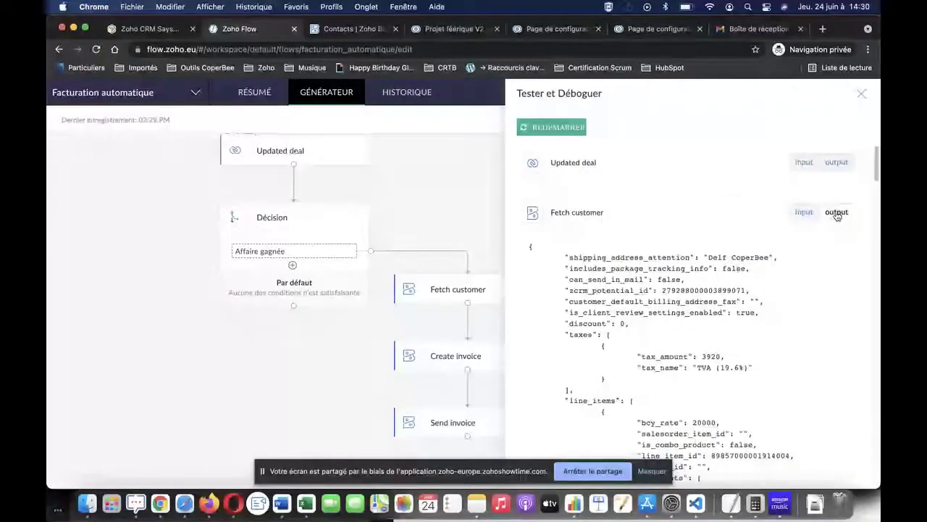
left_click(843, 213)
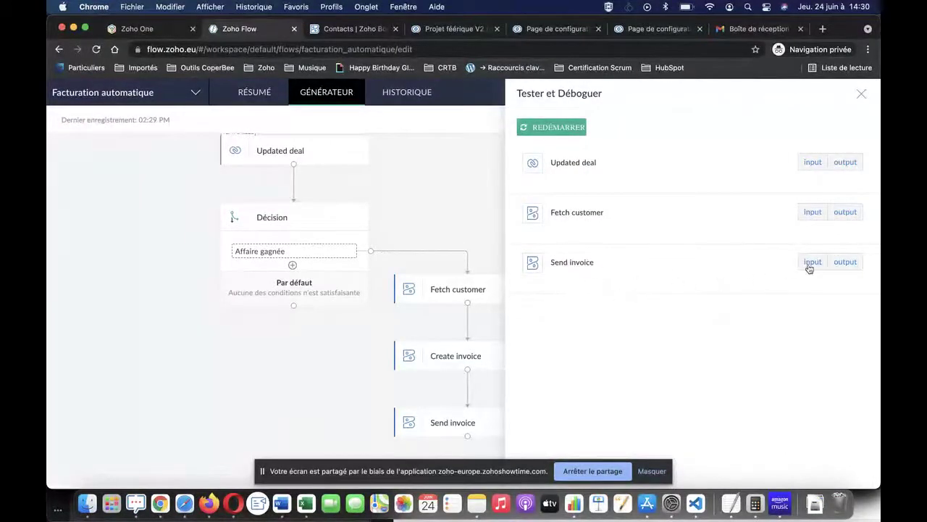
left_click(843, 263)
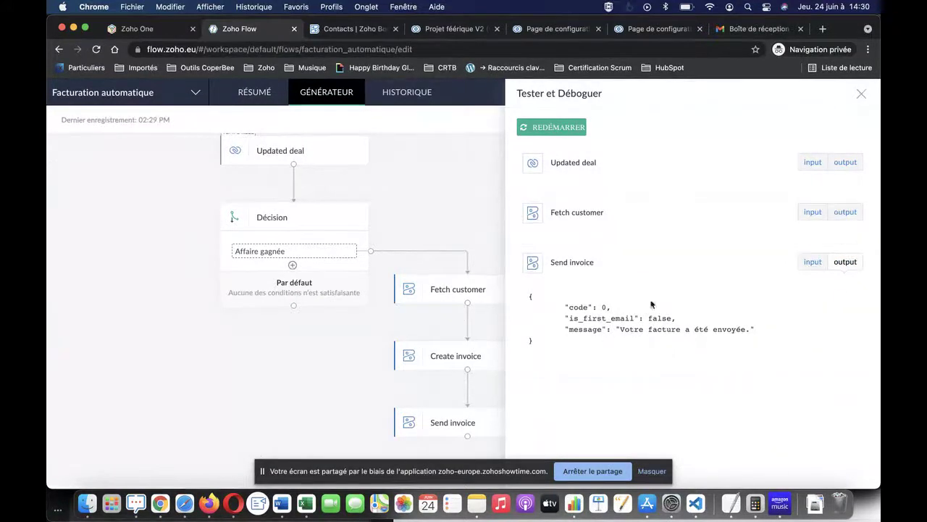
Switch to Gmail, refresh the inbox and read through the newest CoperBee invoice email.
left_click(749, 29)
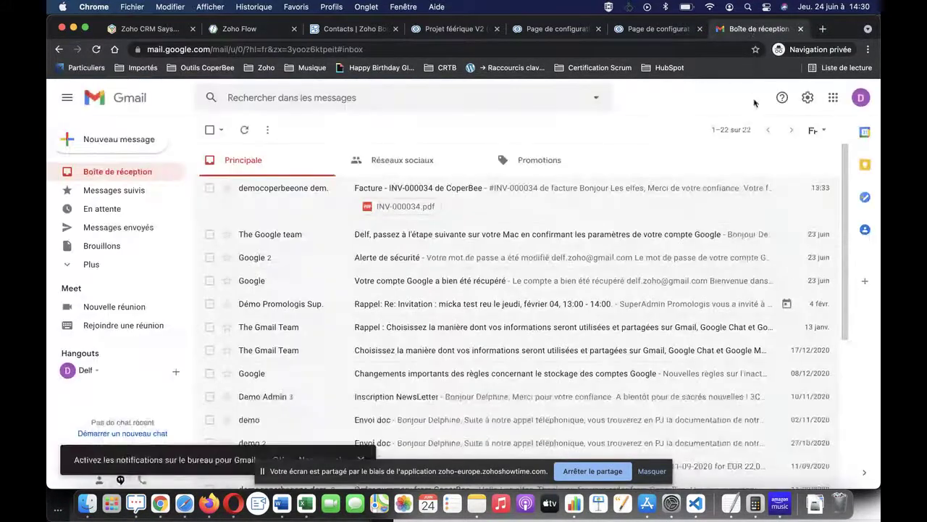
left_click(244, 131)
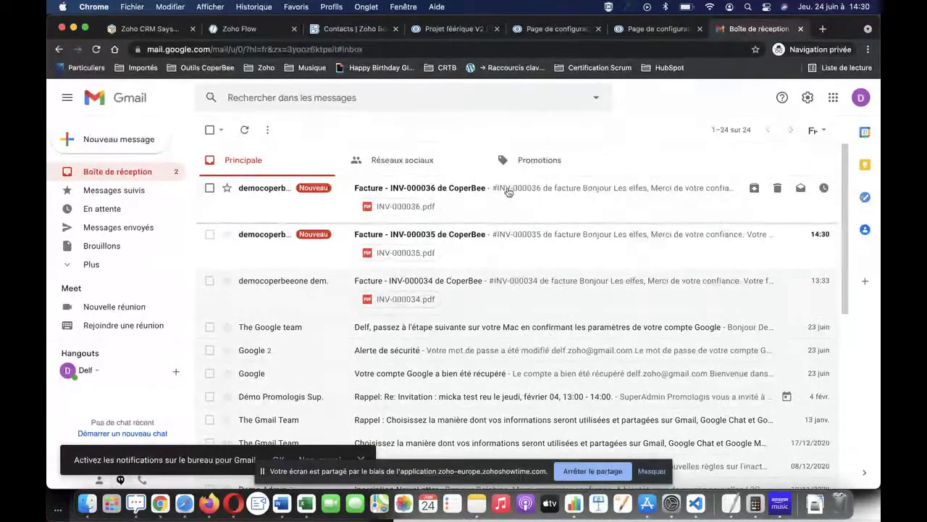
left_click(510, 189)
scroll(560, 331, "down", 2)
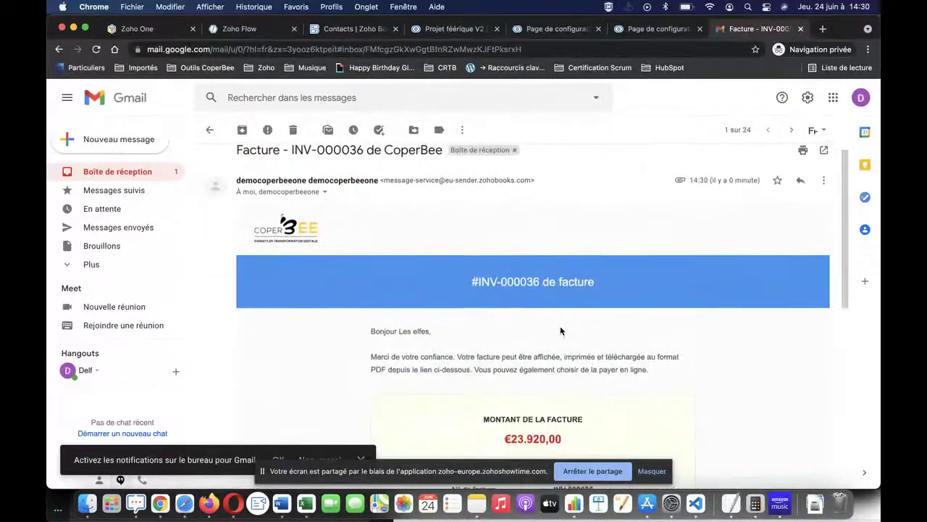
scroll(561, 331, "down", 3)
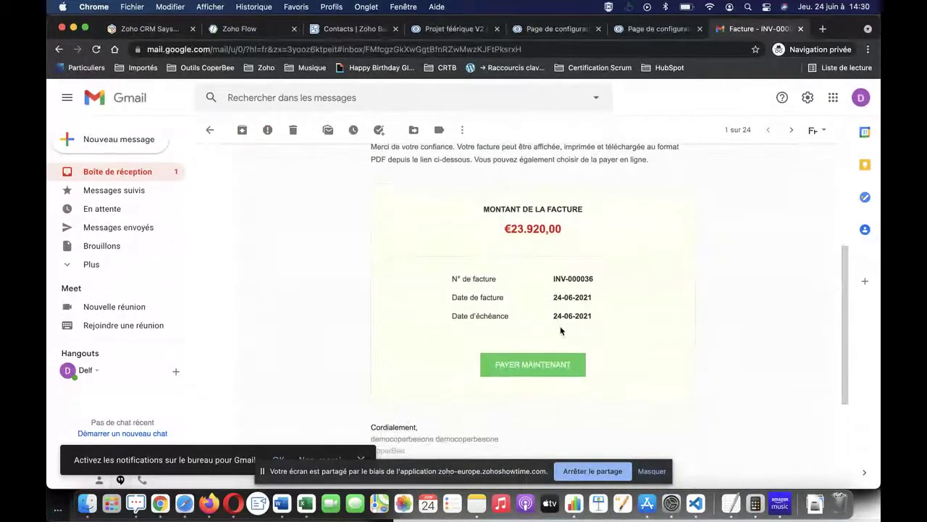
scroll(609, 339, "down", 2)
scroll(608, 338, "up", 6)
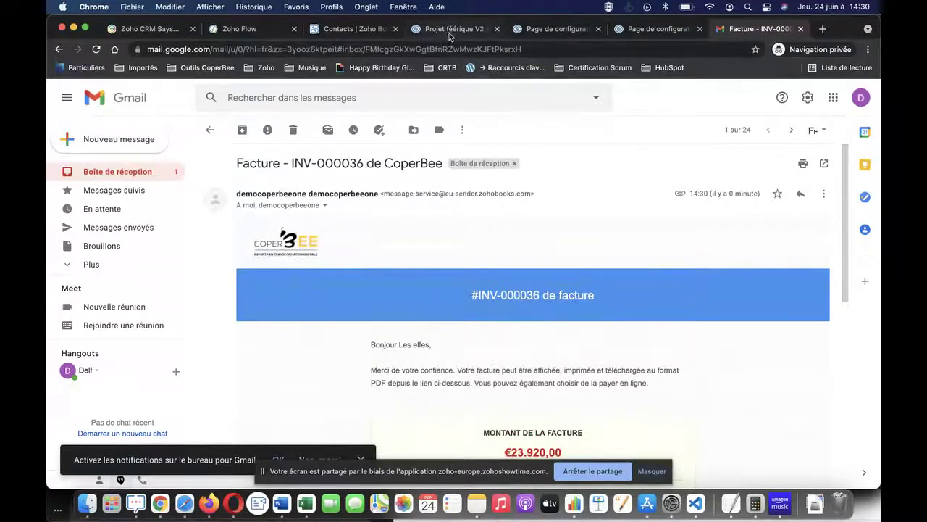
Switch to the "Projet féérique V2" deal in Zoho CRM and examine the invoices in its Zoho Finance related list.
left_click(449, 32)
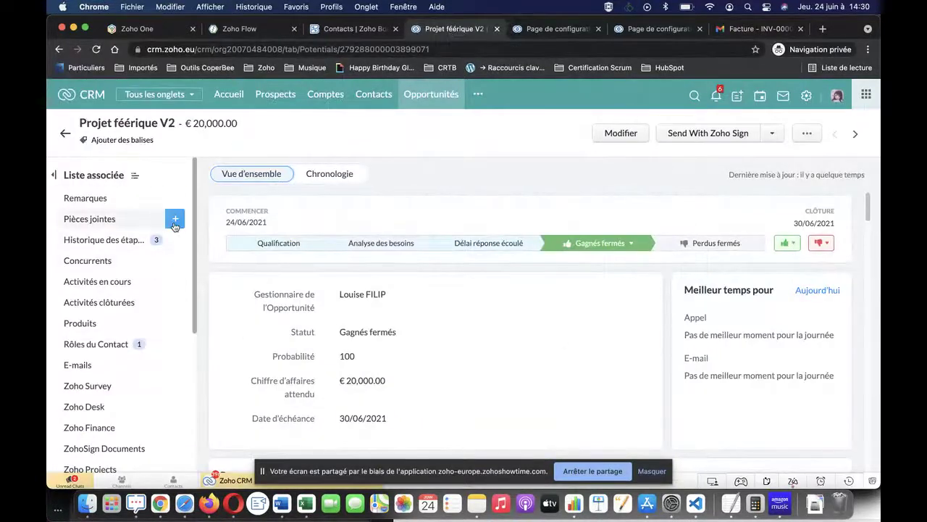
scroll(120, 319, "down", 1)
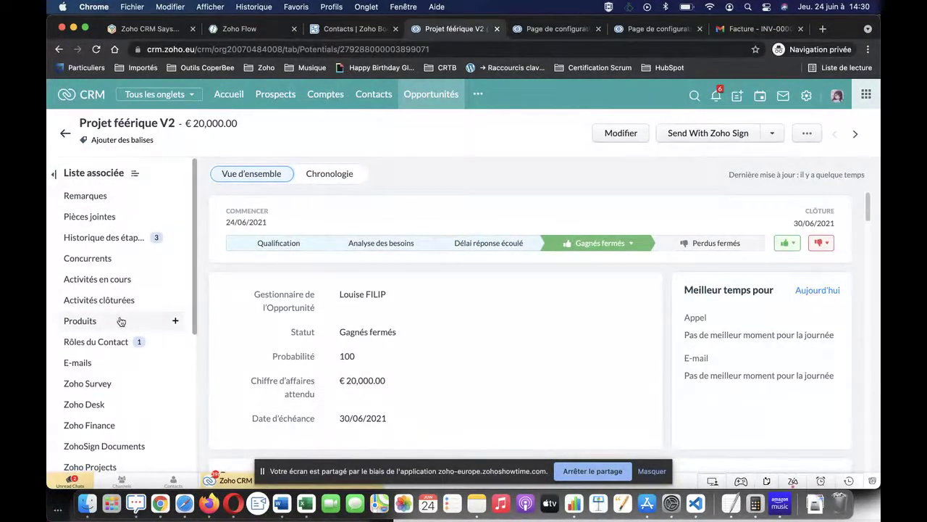
scroll(120, 321, "down", 3)
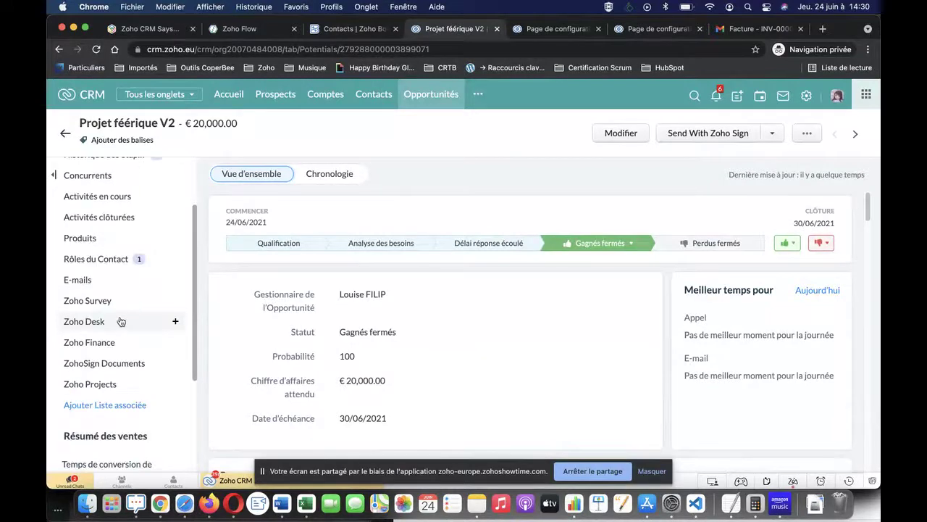
left_click(71, 347)
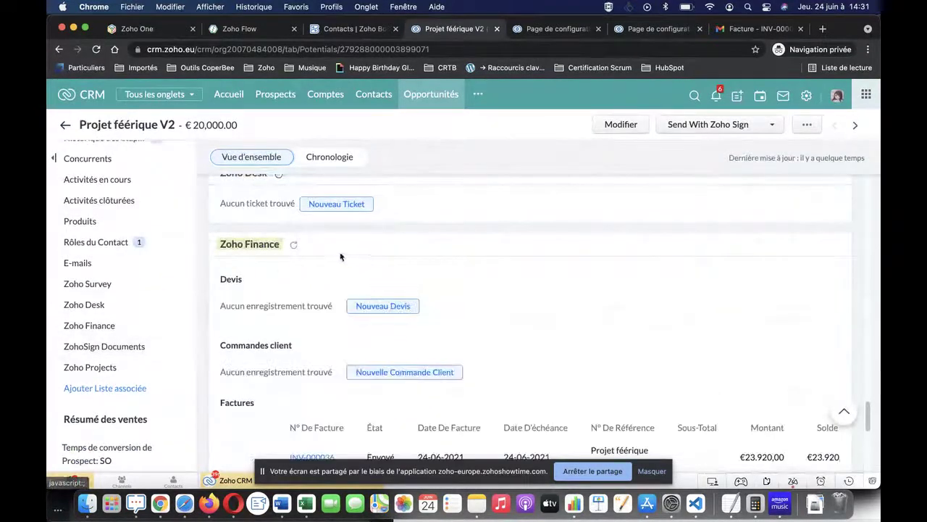
scroll(358, 315, "down", 2)
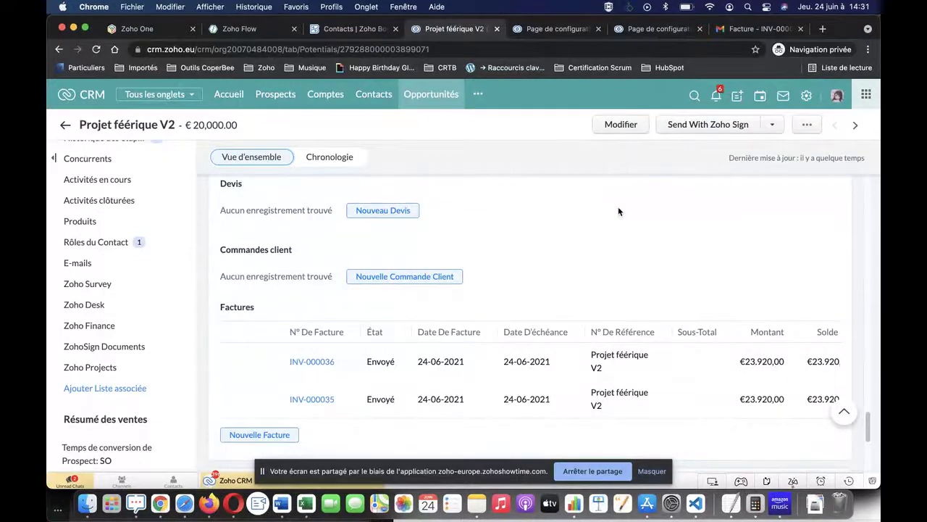
scroll(473, 389, "up", 1)
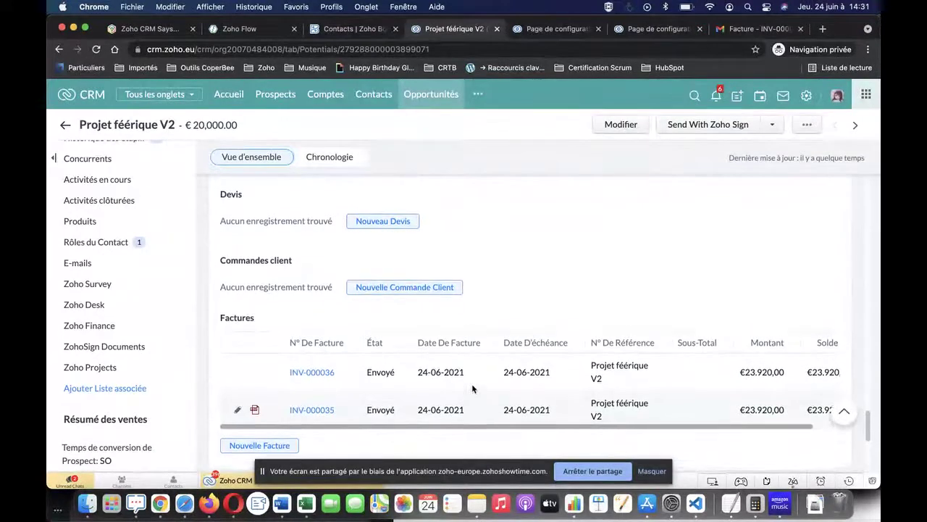
scroll(474, 389, "up", 1)
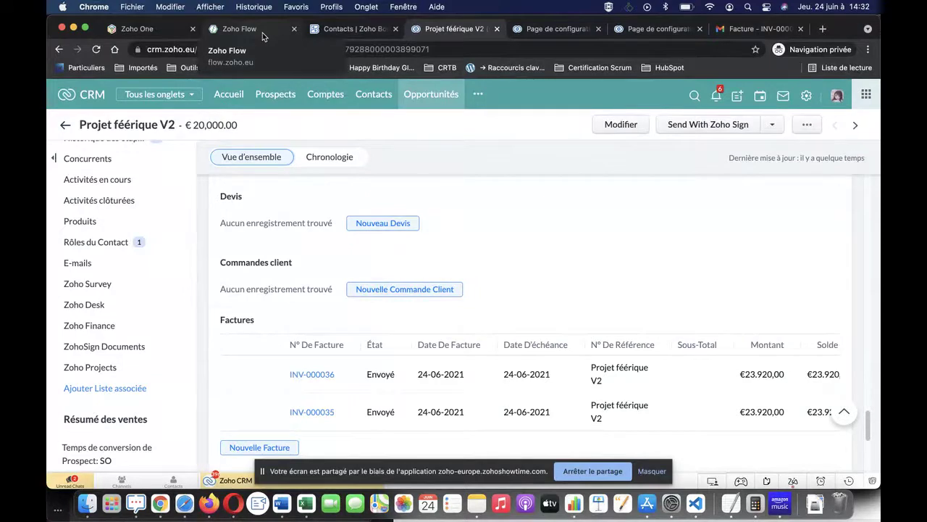
Switch to Zoho Flow, close the test results of "Facturation automatique" and list the custom functions among the logic elements.
left_click(262, 33)
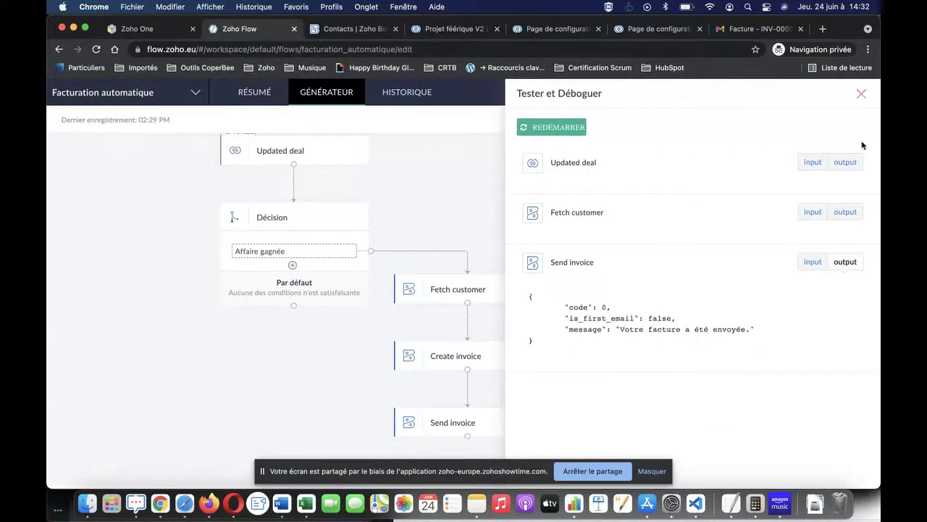
left_click(862, 95)
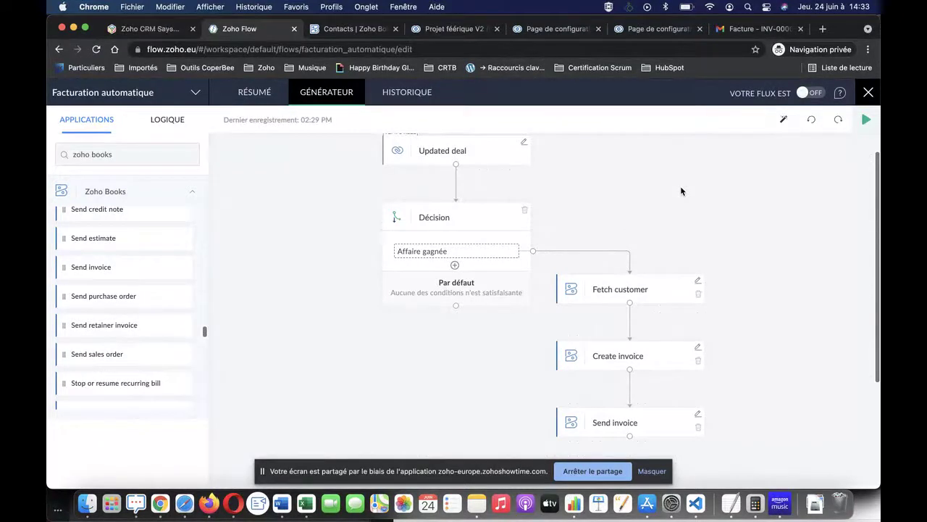
left_click(171, 127)
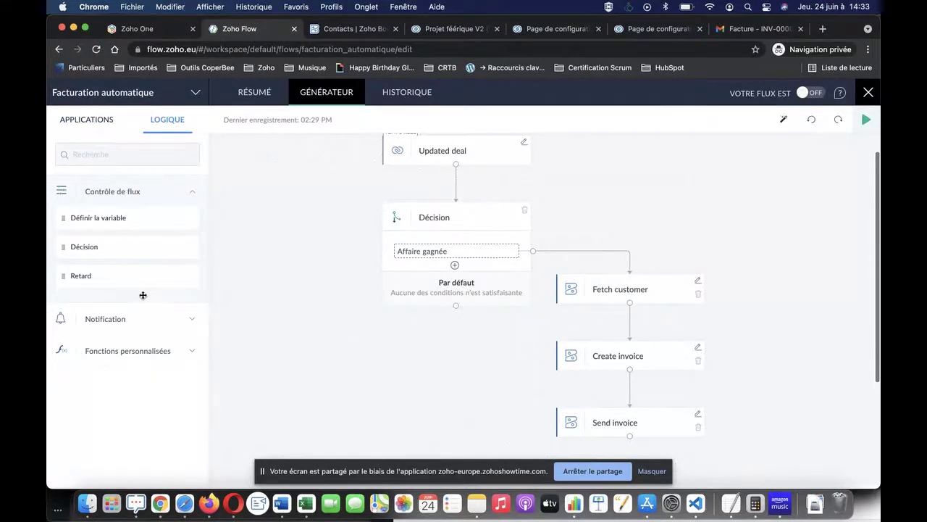
left_click(121, 351)
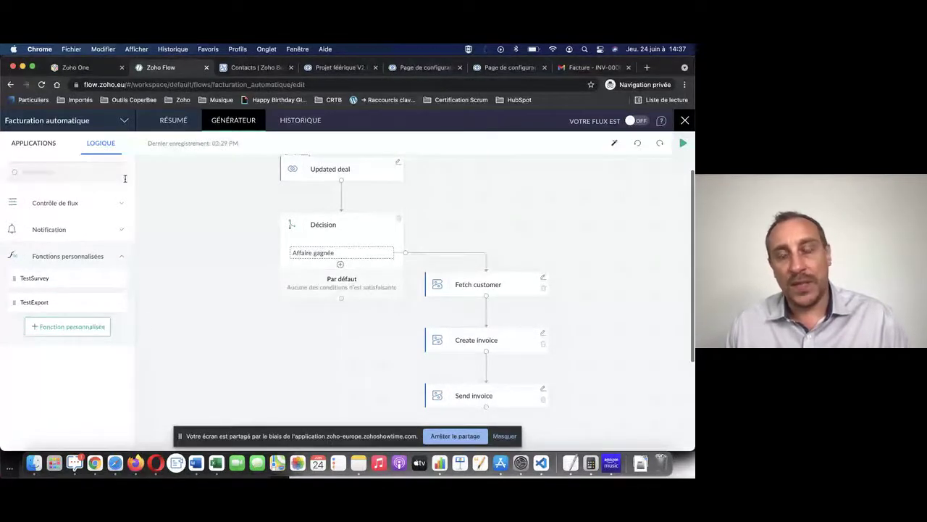
Return to the application actions, collapse the Zoho Books group and get ready to search for another application.
left_click(53, 155)
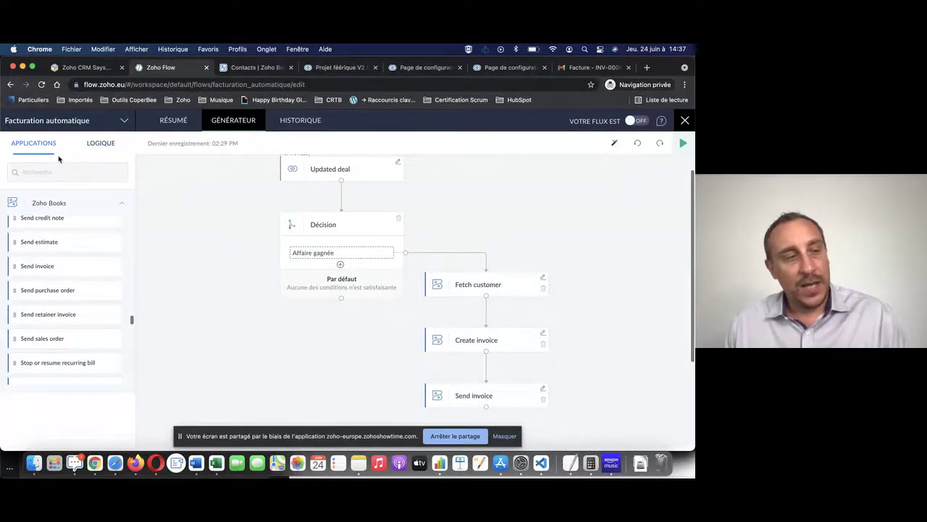
left_click(121, 207)
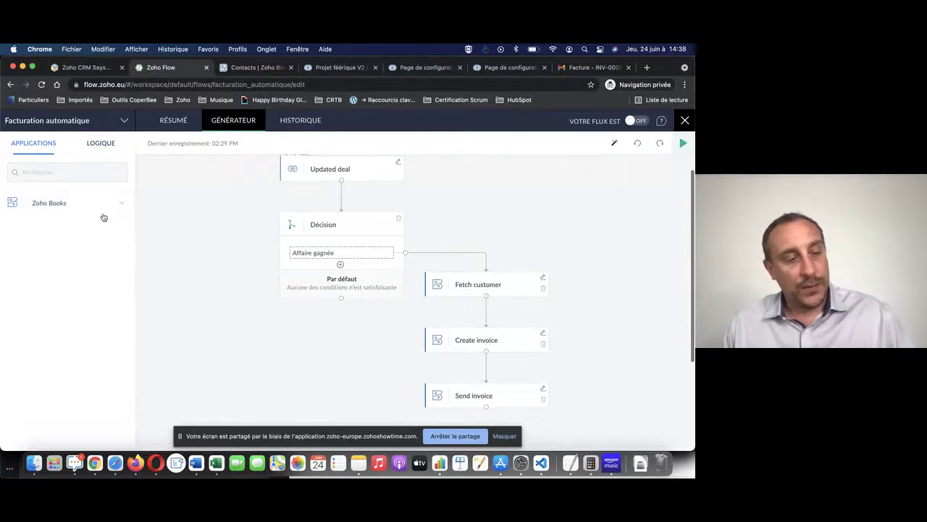
left_click(70, 171)
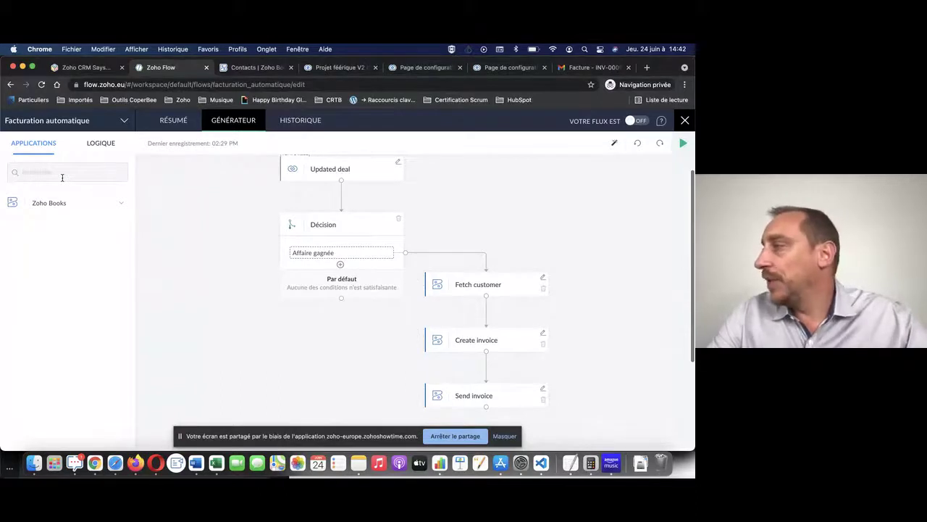
left_click(453, 439)
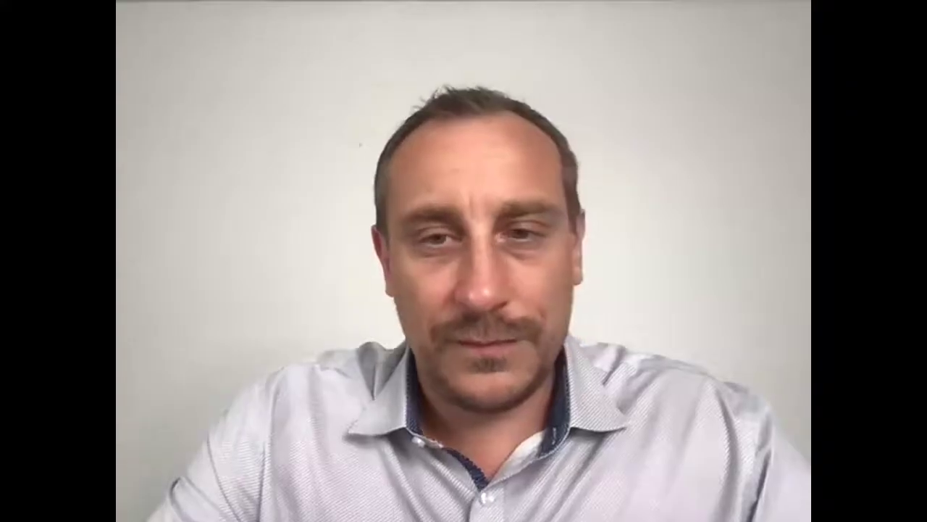